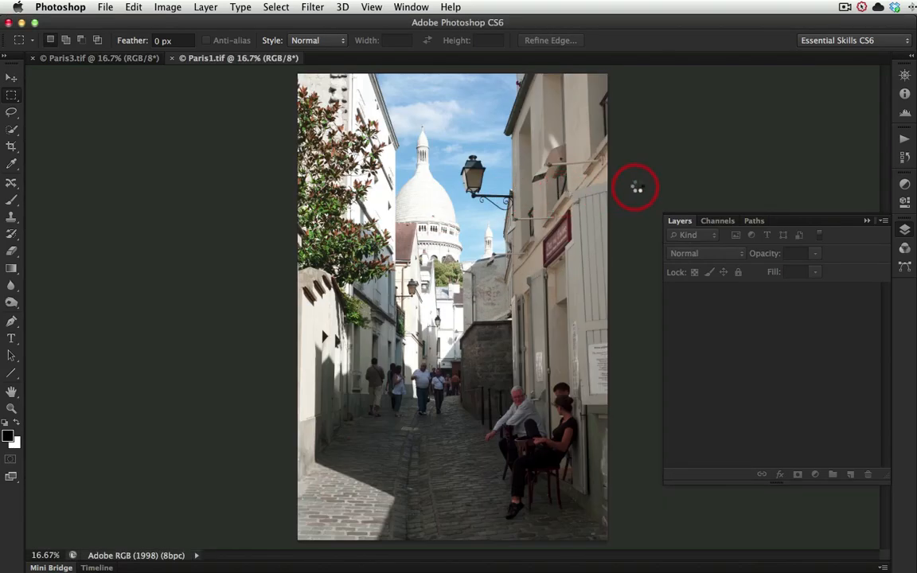
- Compare the three exposures Paris3.tif, Paris1.tif and Paris2.tif by viewing each open image
left_click(66, 59)
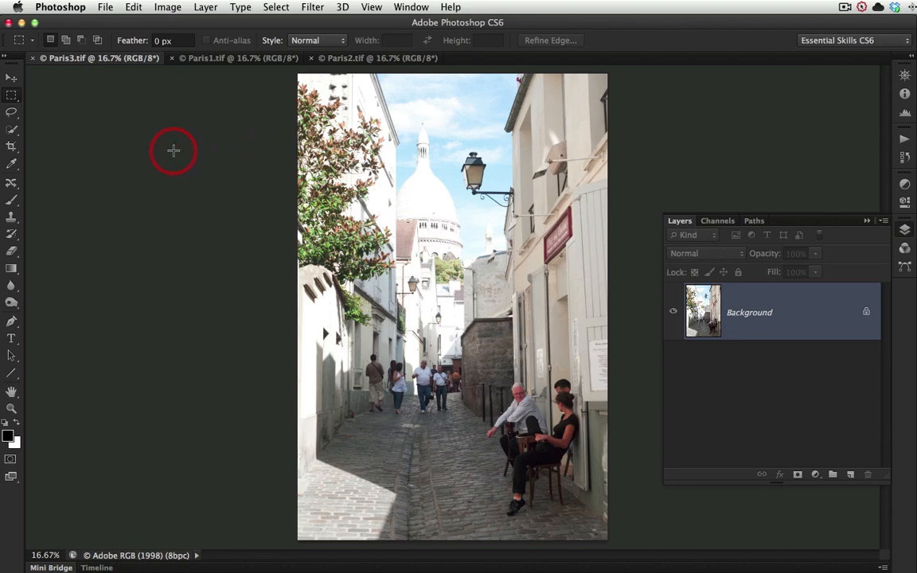
left_click(216, 63)
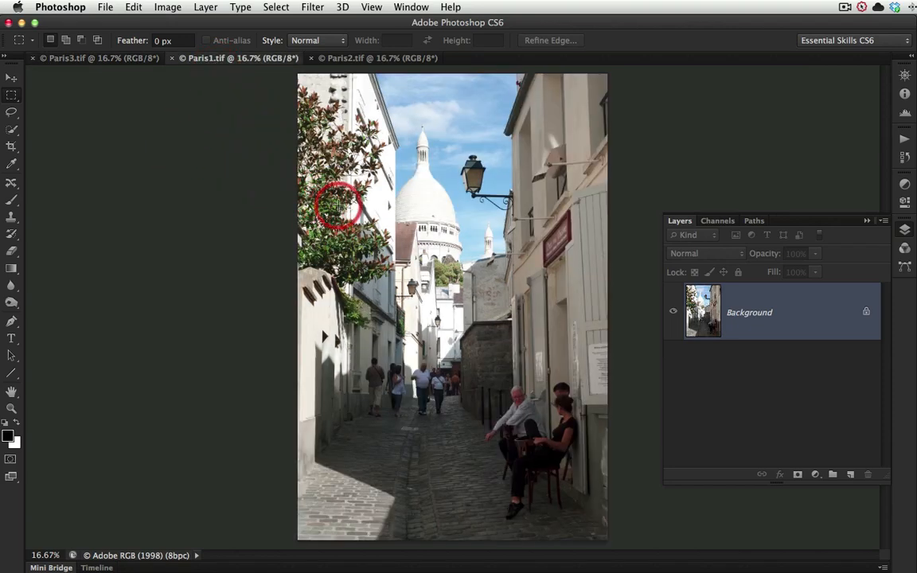
left_click(366, 58)
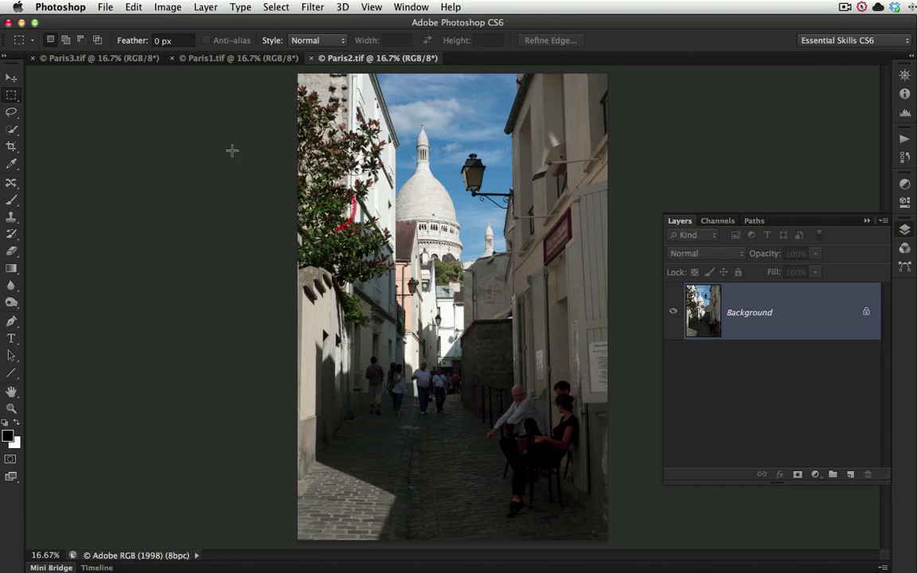
left_click(102, 62)
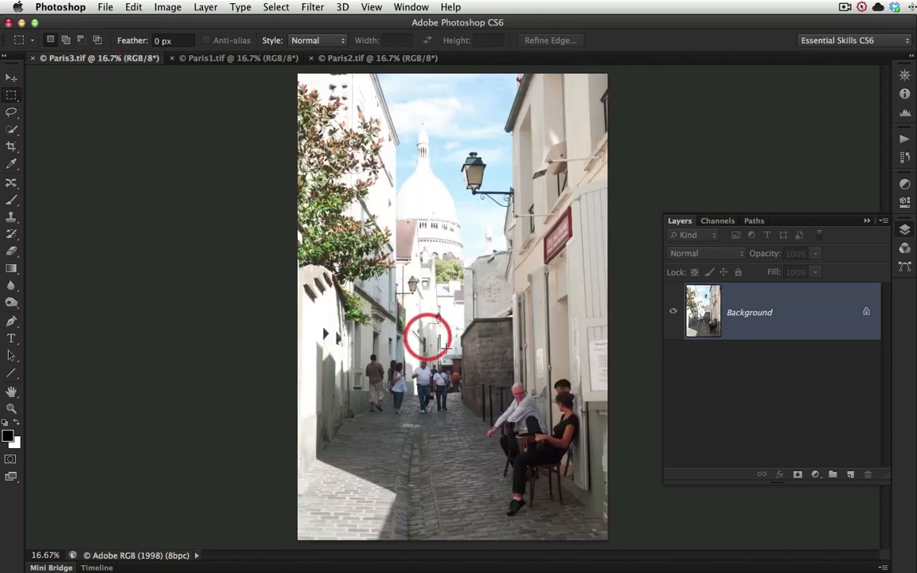
left_click(221, 61)
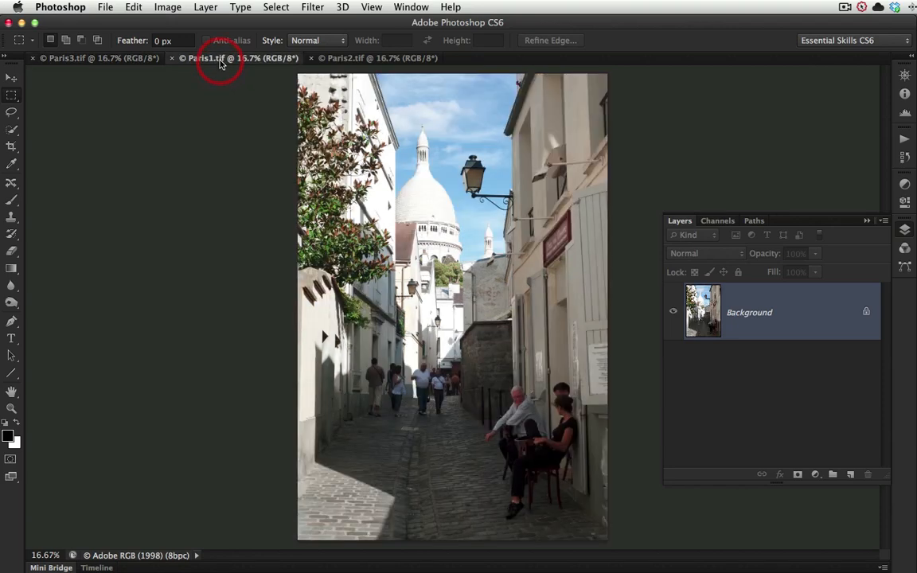
- Load the open files Paris3.tif, Paris1.tif and Paris2.tif into one layer stack with automatic alignment of the source images enabled
left_click(105, 8)
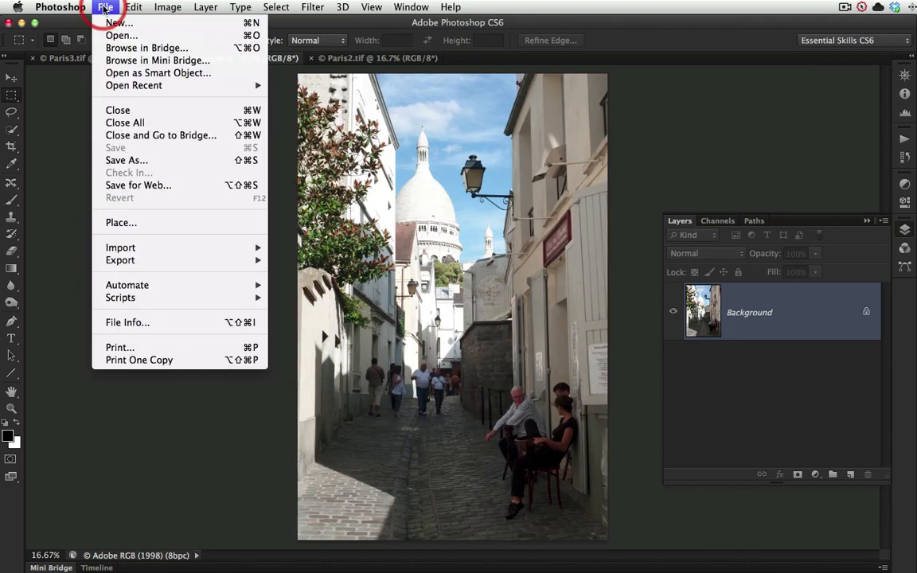
mouse_move(130, 300)
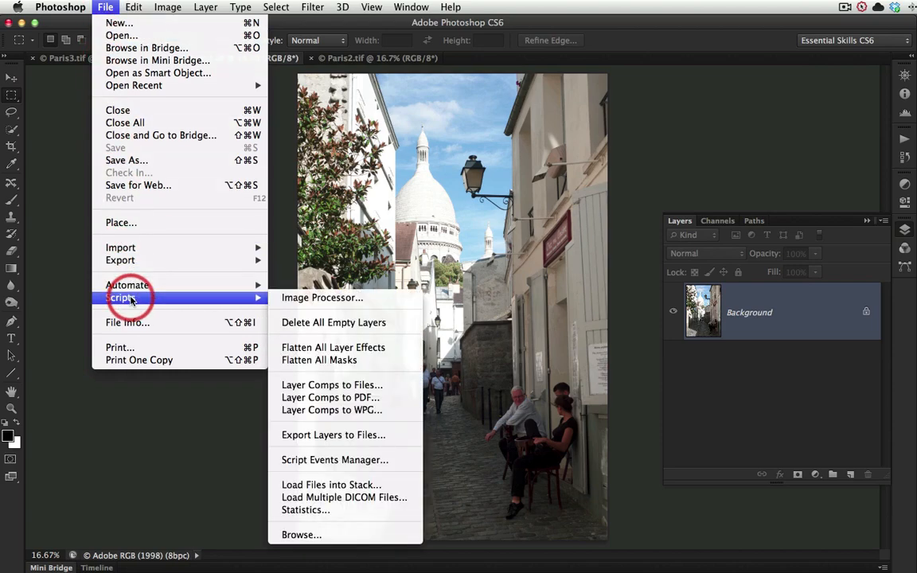
left_click(325, 486)
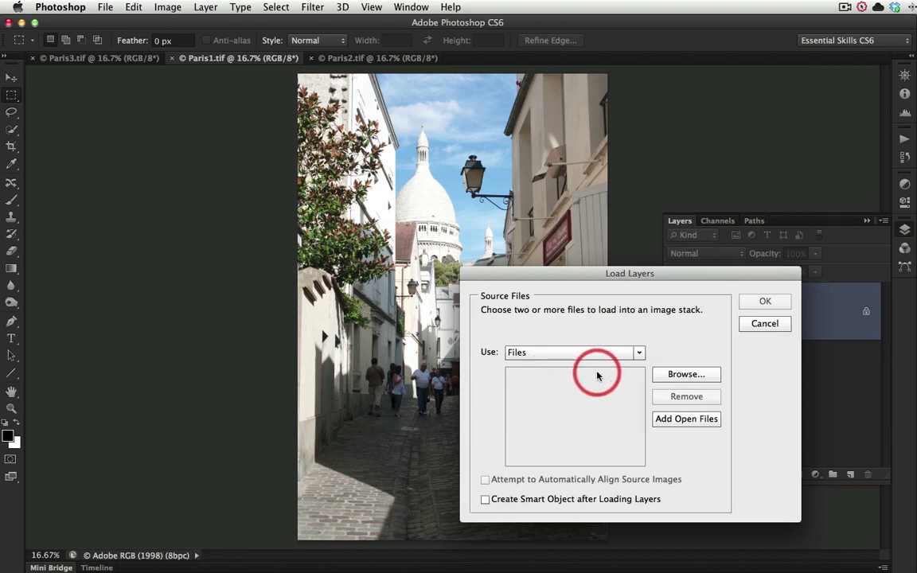
left_click(671, 422)
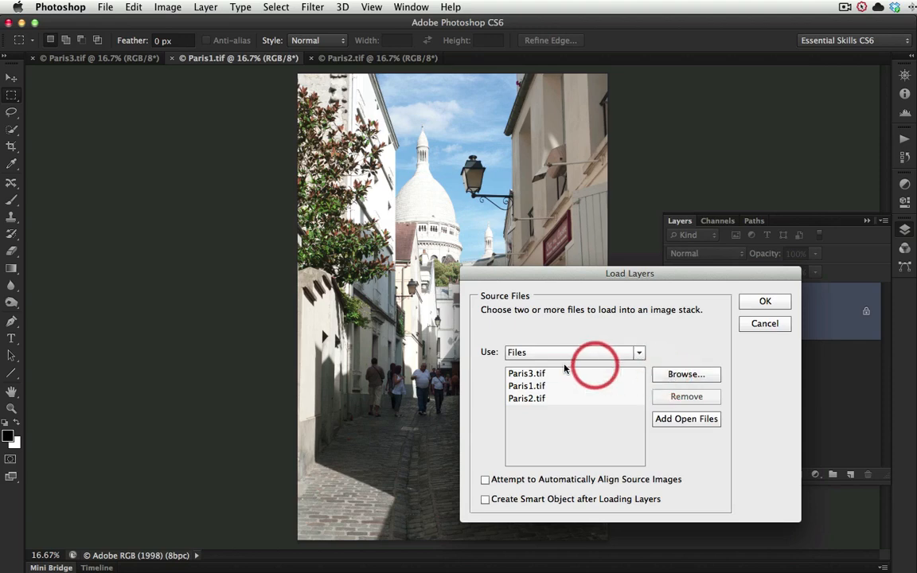
left_click(485, 481)
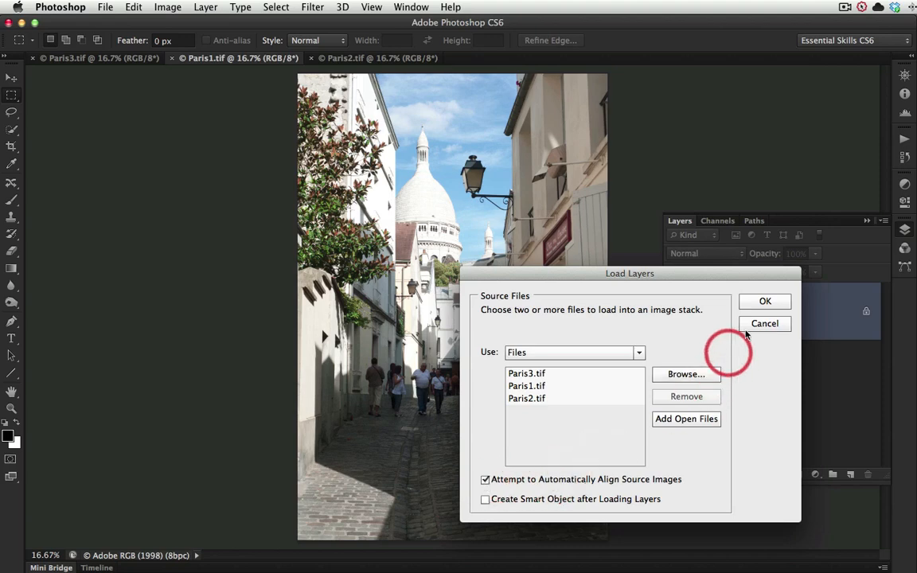
left_click(764, 303)
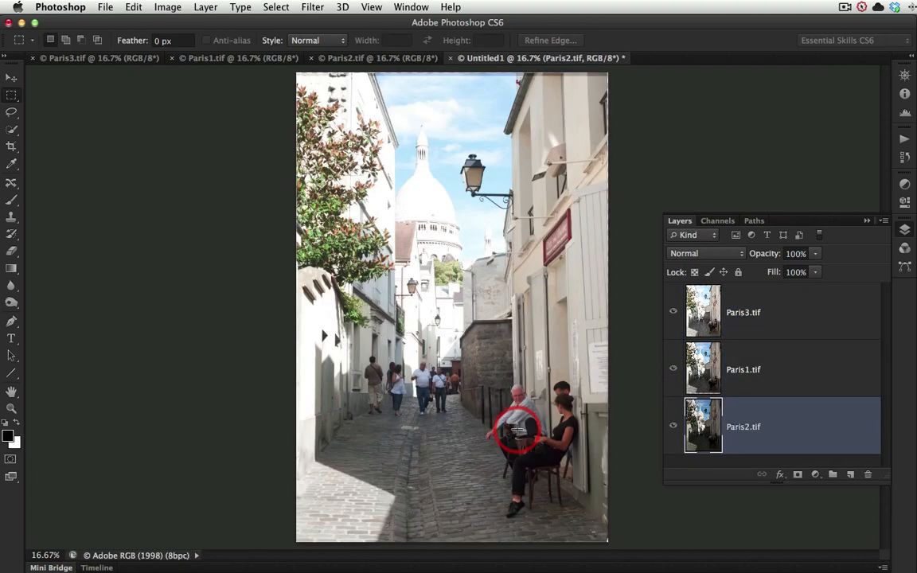
- Lower the Paris3.tif layer's opacity to 57% to check the alignment, and restore it to 100%
left_click(788, 315)
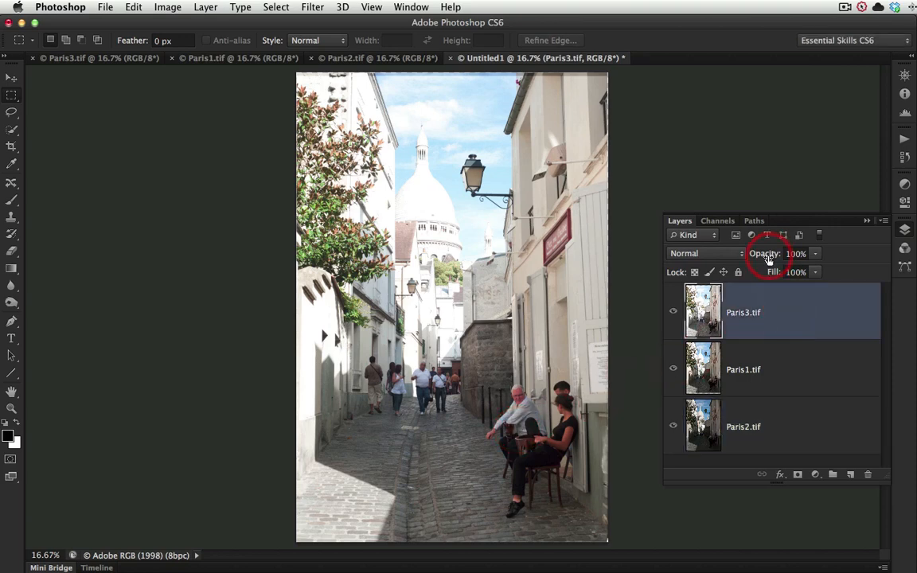
left_click_drag(769, 262, 741, 260)
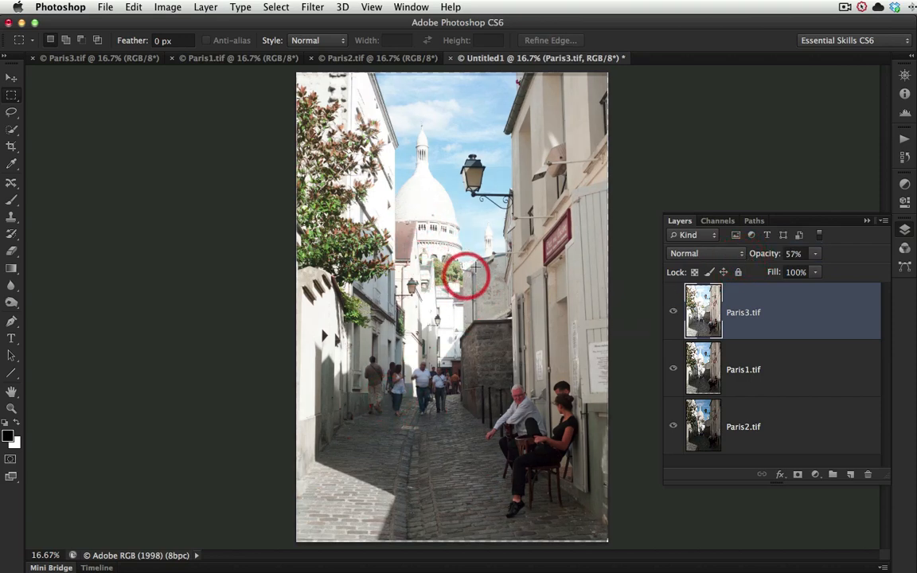
left_click(793, 255)
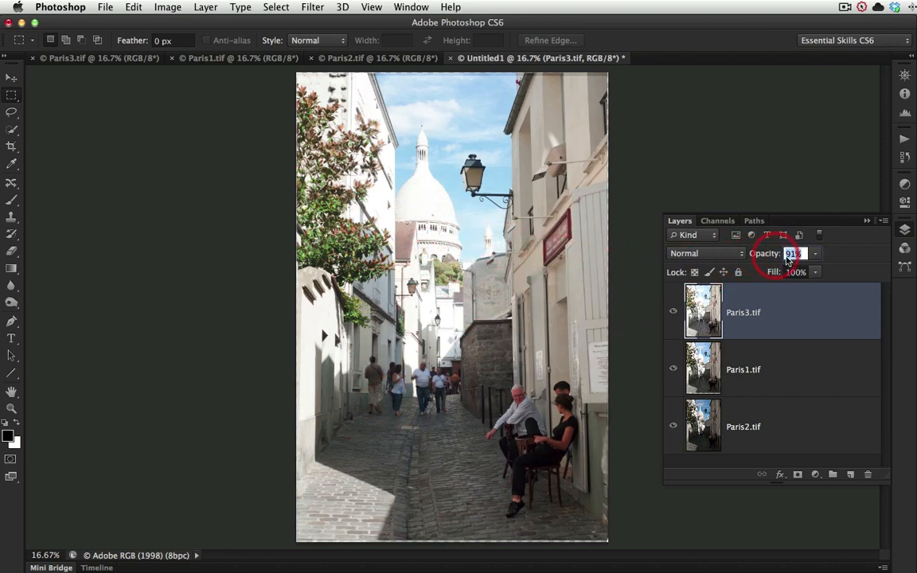
type("100")
key("Return")
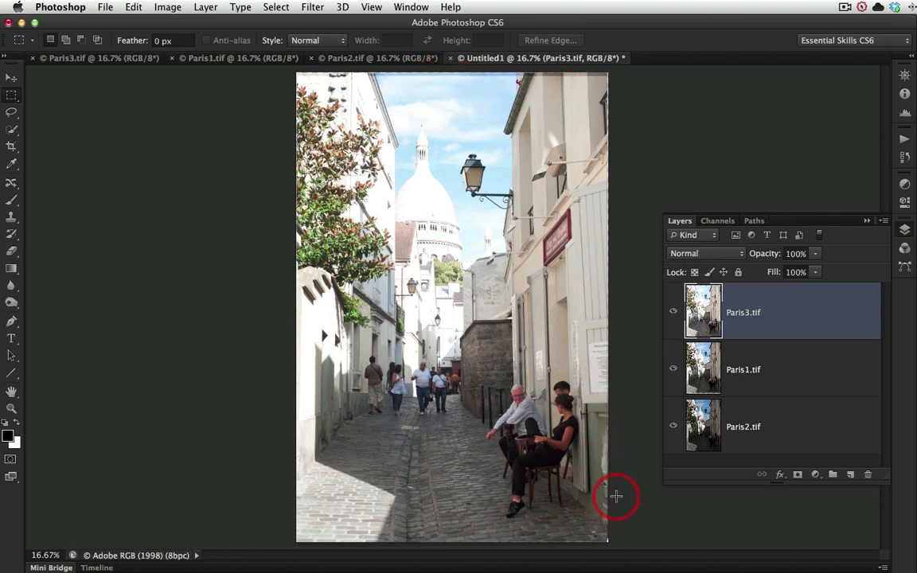
- Crop the stacked image slightly inside its upper-left and lower-right corners to trim the uneven edges left by the alignment
left_click(13, 148)
left_click_drag(297, 78, 303, 82)
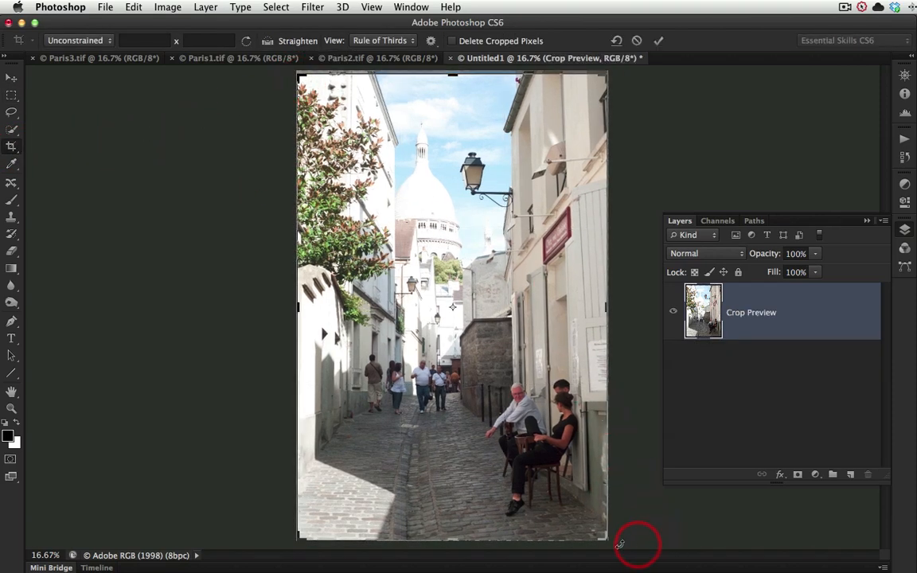
left_click_drag(603, 540, 601, 536)
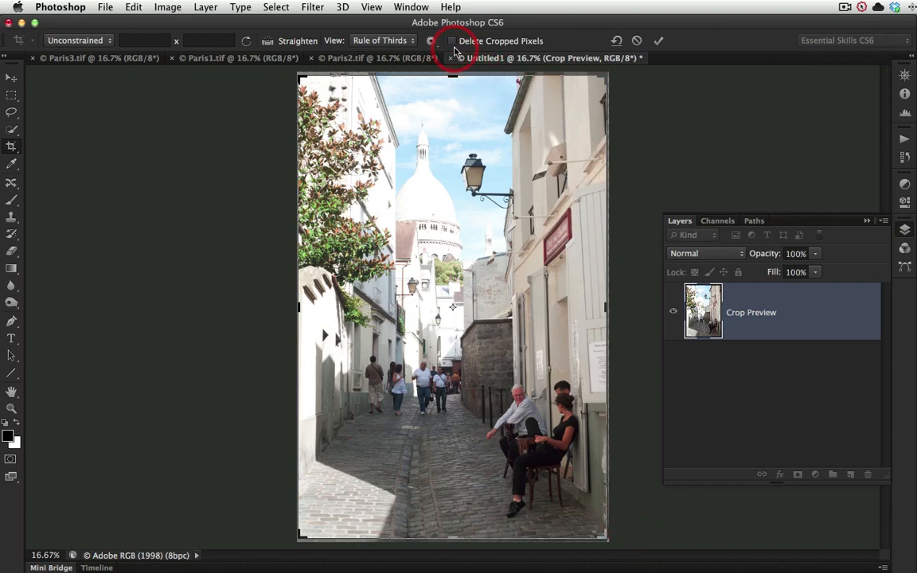
left_click(660, 44)
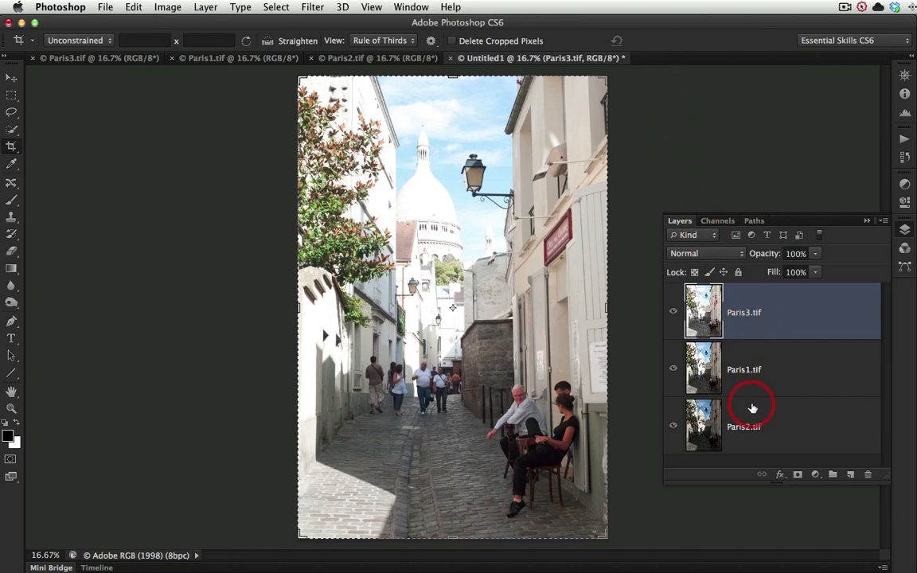
- Export the layers to separate uncompressed TIFF files with the prefix Aligned and the ICC profile included
left_click(104, 10)
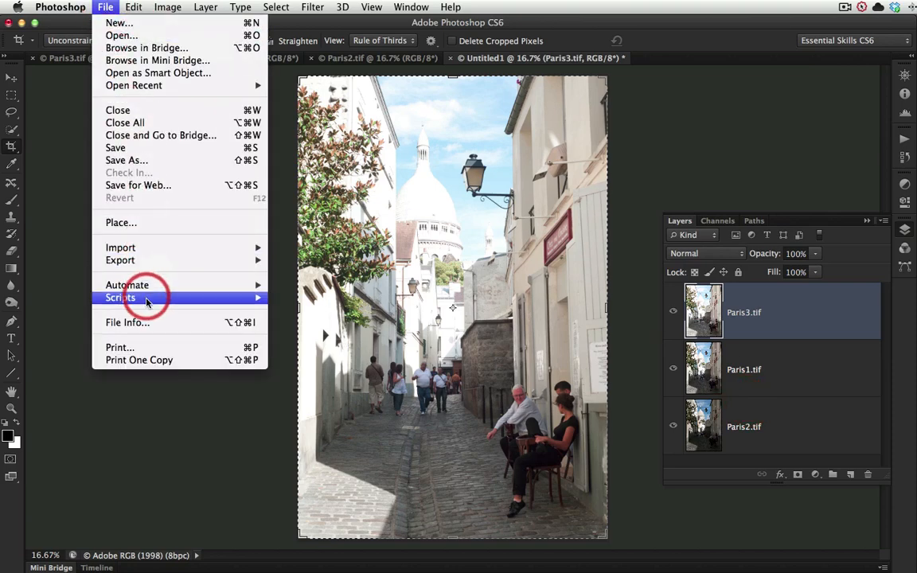
mouse_move(146, 301)
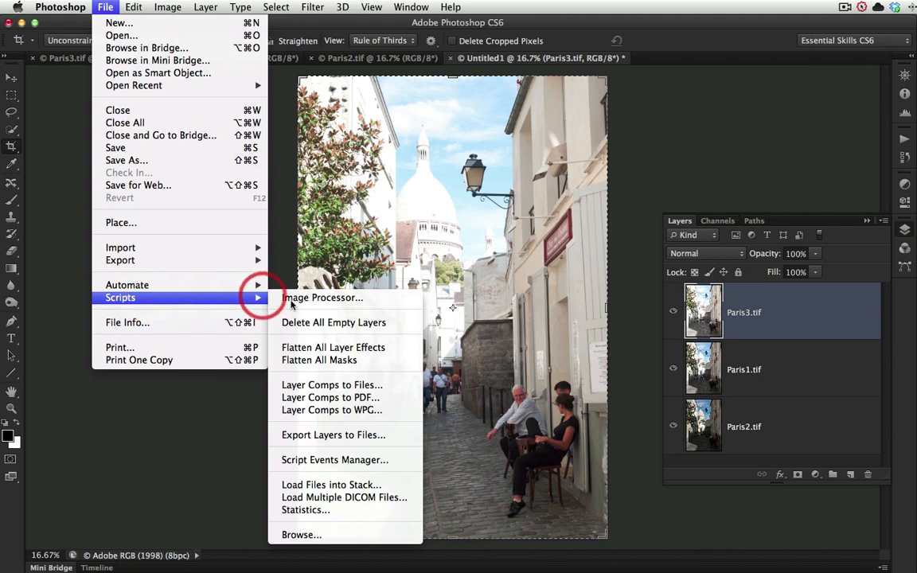
left_click(332, 436)
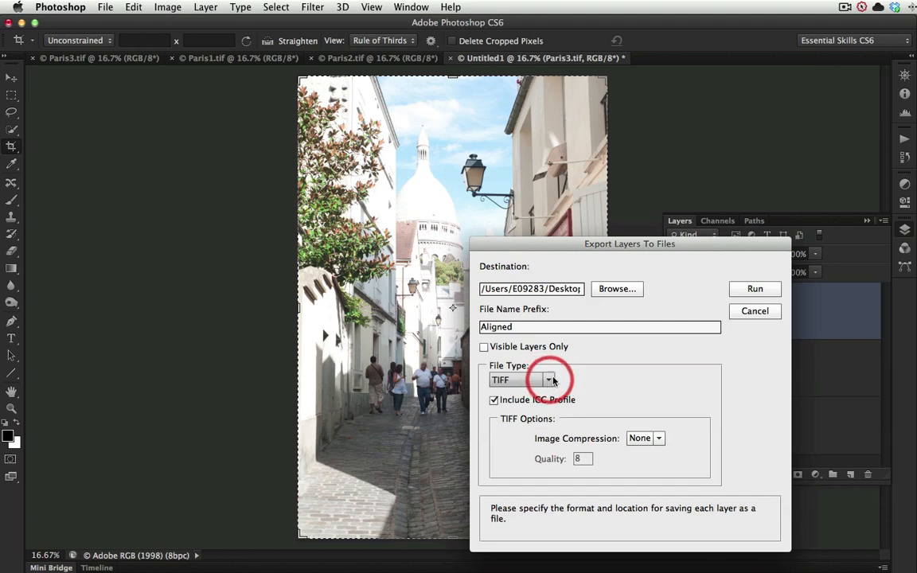
left_click(750, 291)
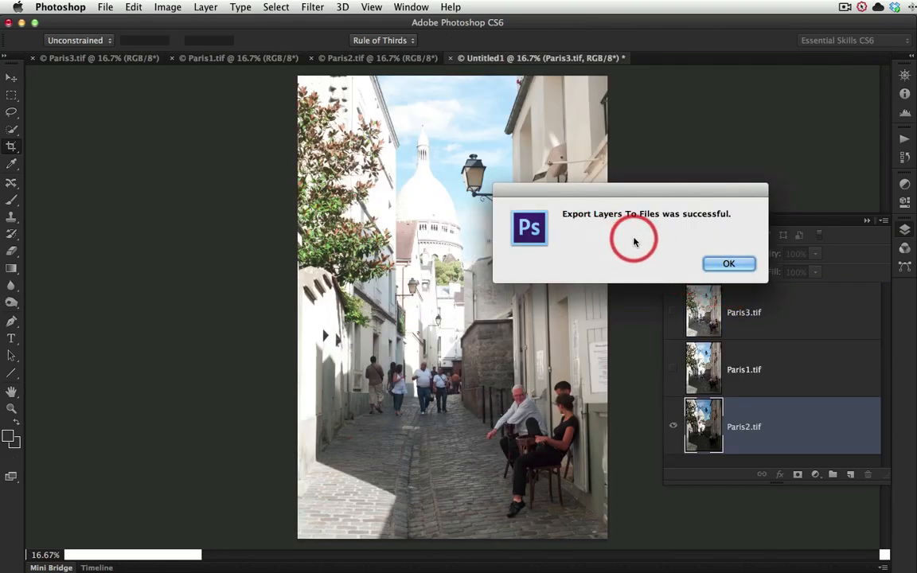
left_click(723, 265)
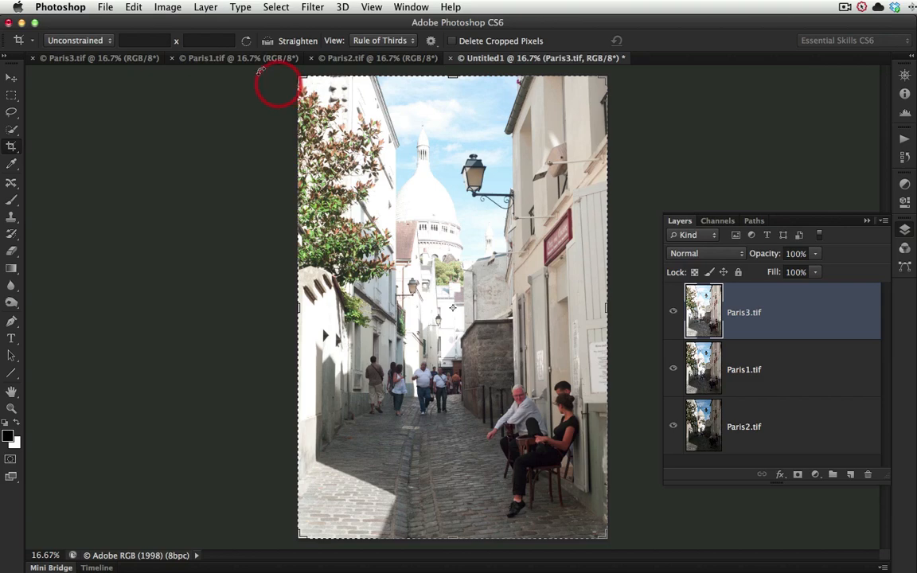
- Close all open documents without saving the changes to the untitled stack
left_click(105, 8)
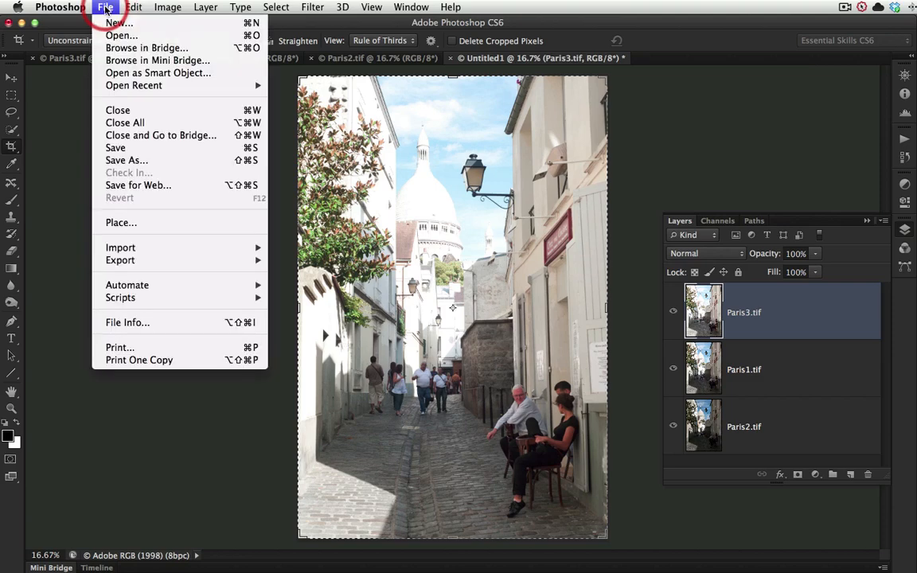
left_click(127, 122)
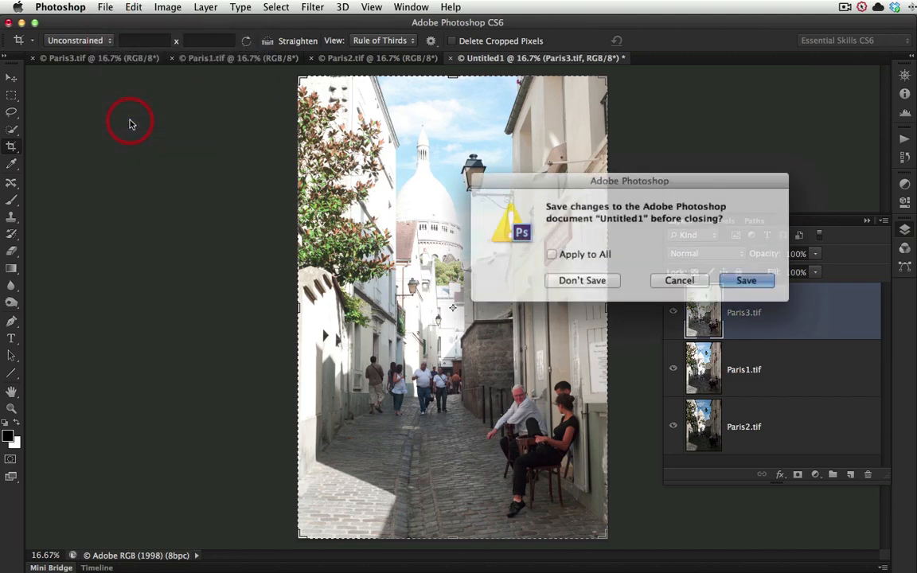
left_click(579, 278)
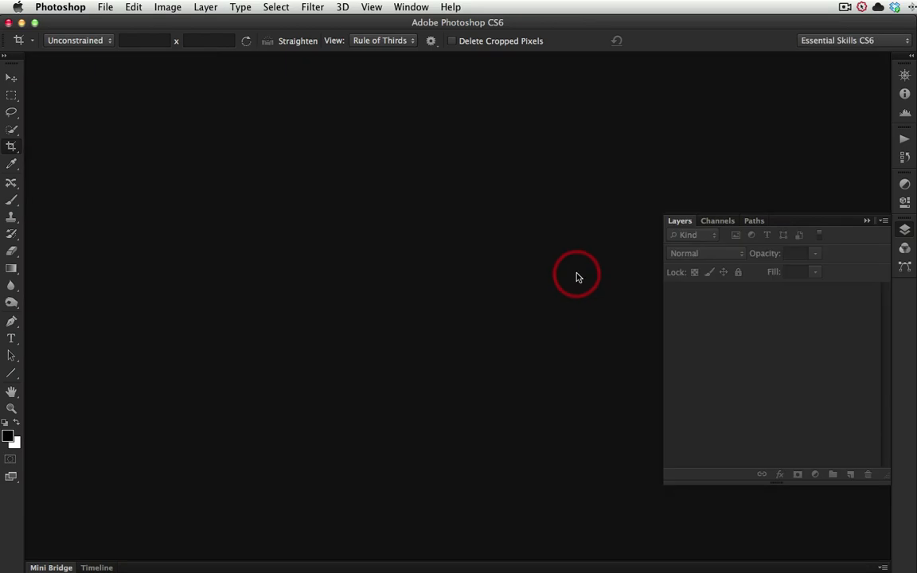
- Switch to EnfuseGUI, add the three exported aligned TIFF files from Finder and render a preview of their fusion
key("super+Tab")
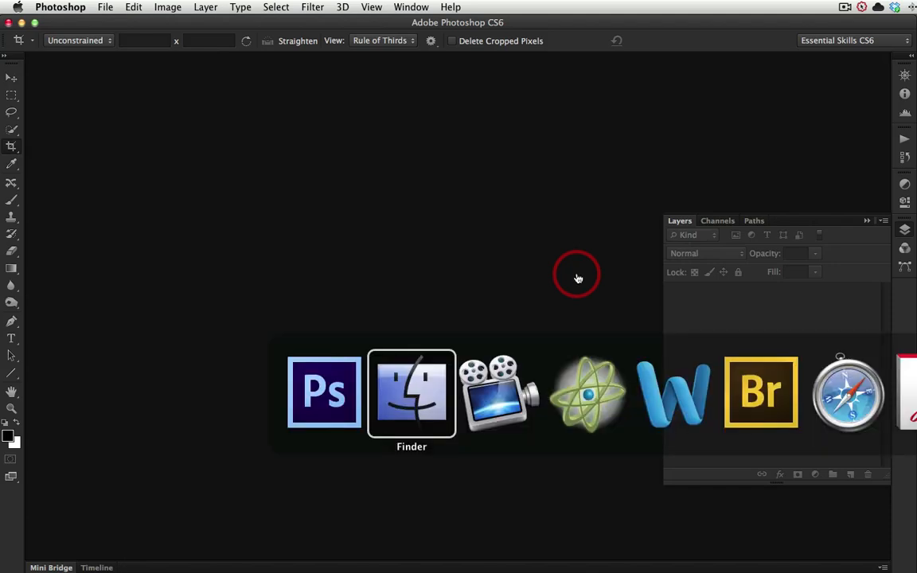
left_click(589, 394)
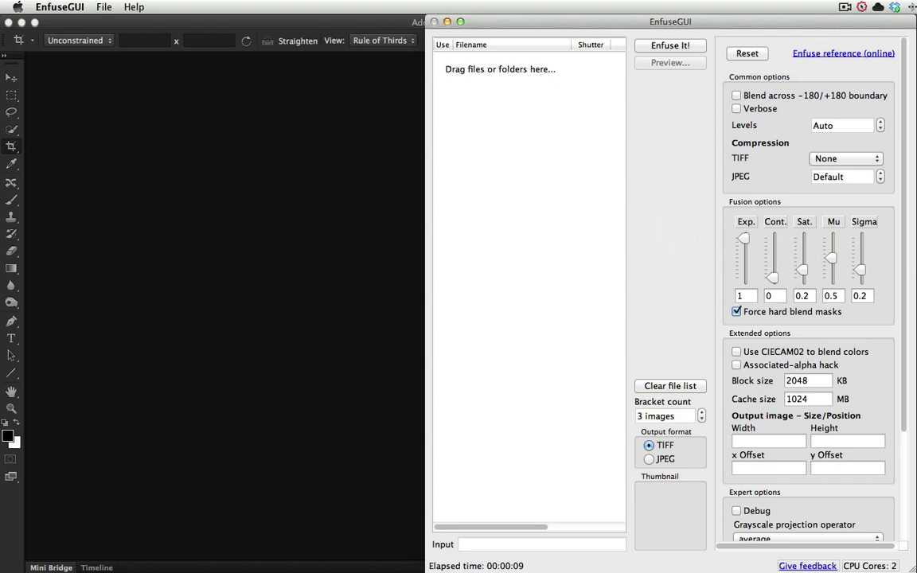
key("super+Tab")
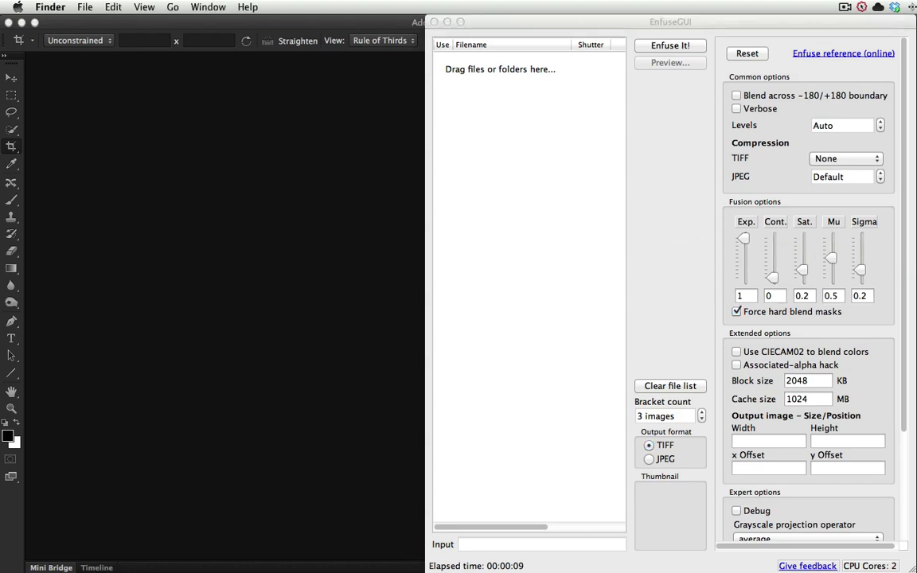
left_click_drag(916, 236, 519, 139)
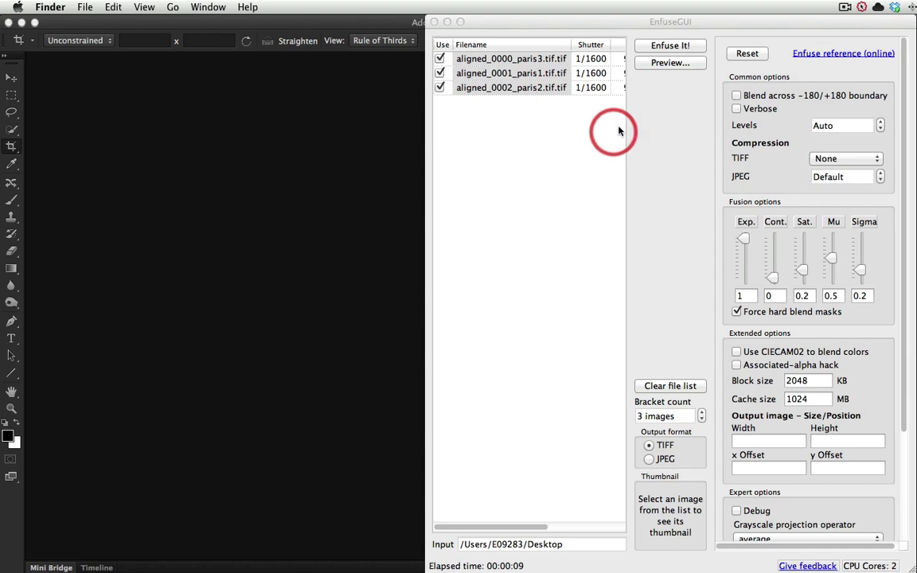
left_click(667, 63)
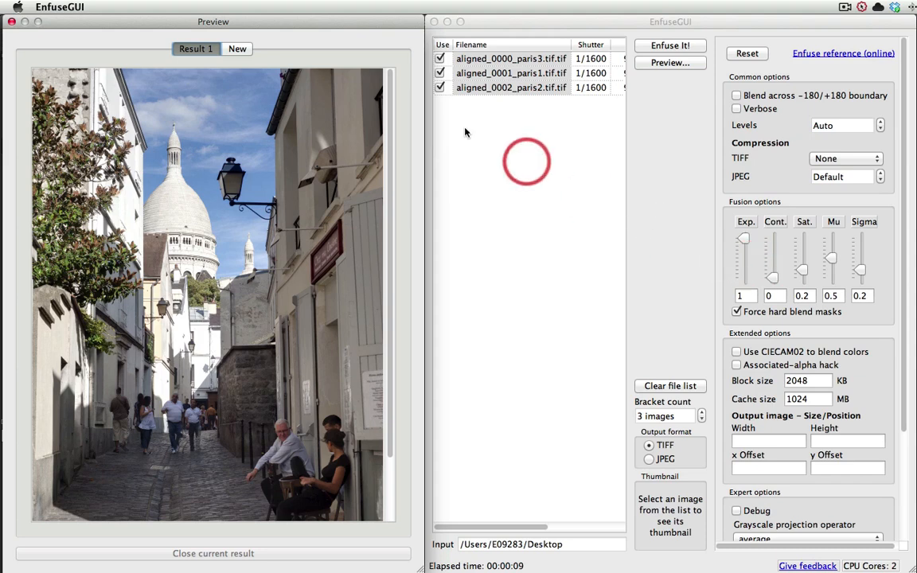
- Create a second preview result with Force hard blend masks turned off and render it
left_click(238, 51)
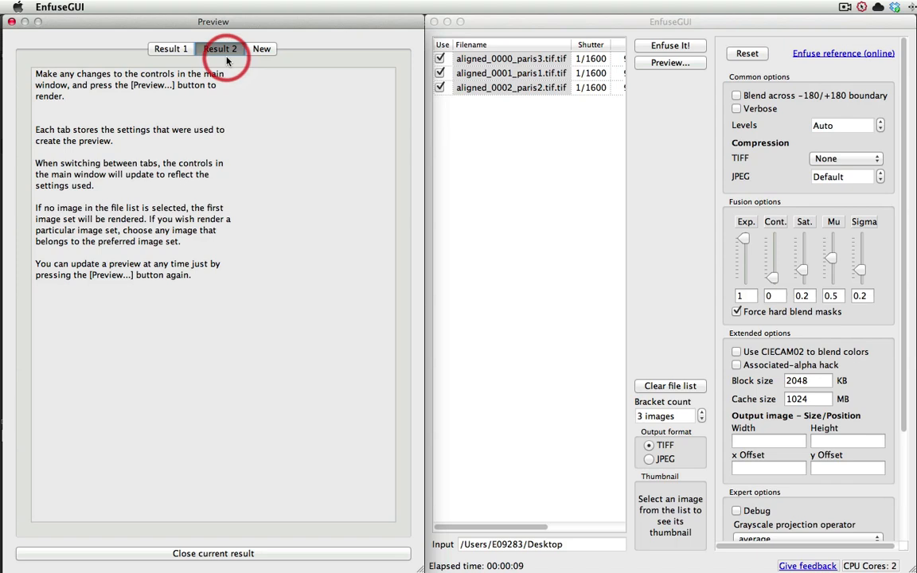
left_click(737, 311)
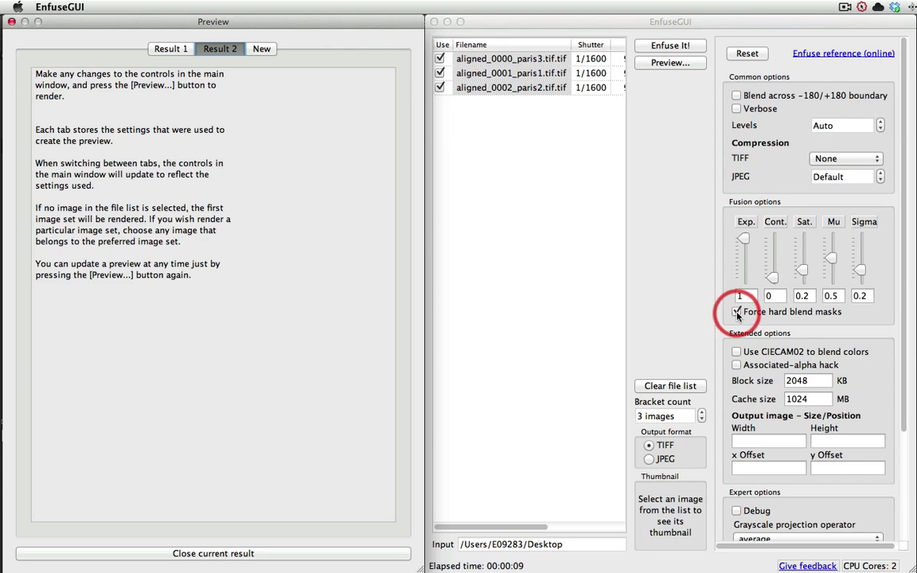
left_click(737, 313)
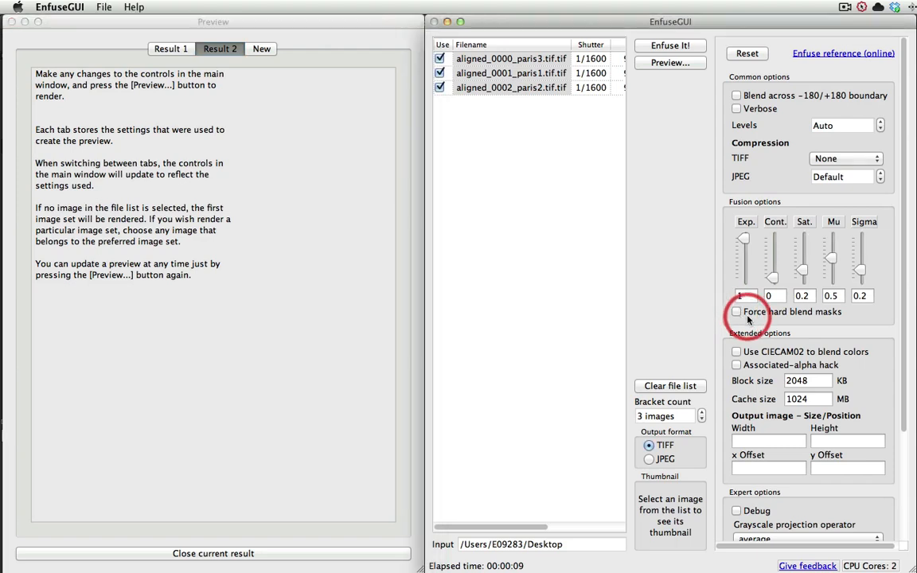
left_click(672, 63)
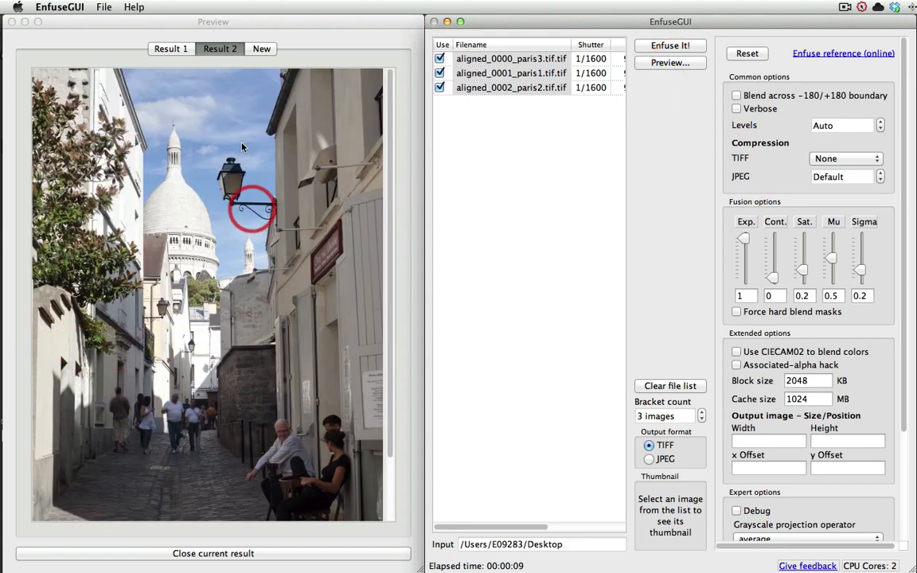
- Compare the Result 1 and Result 2 previews, and fuse the three images to TIFF with the Result 2 settings
left_click(169, 49)
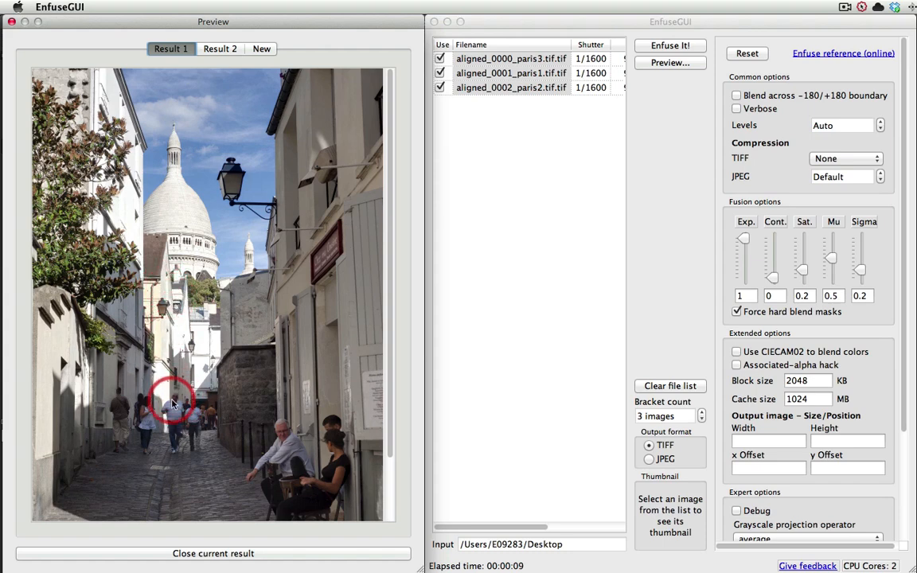
left_click(221, 51)
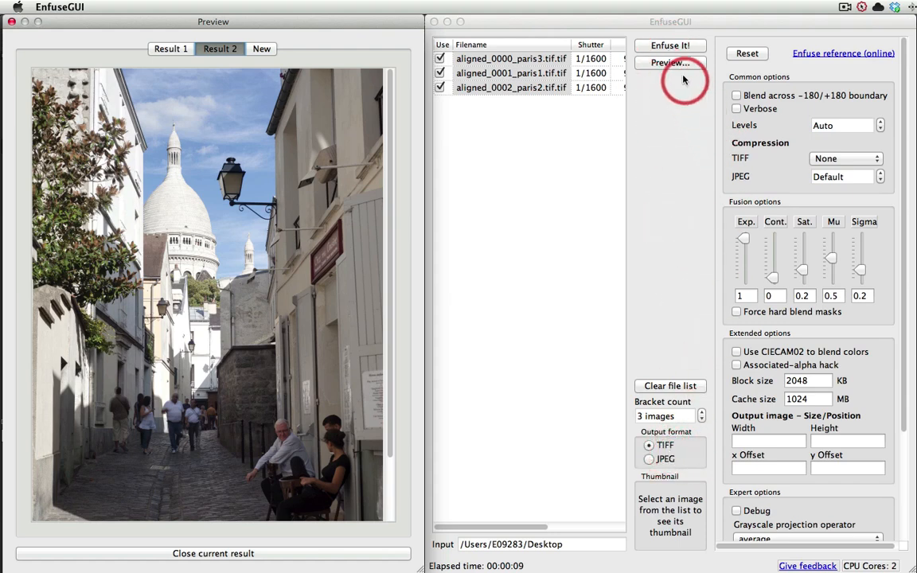
left_click(669, 48)
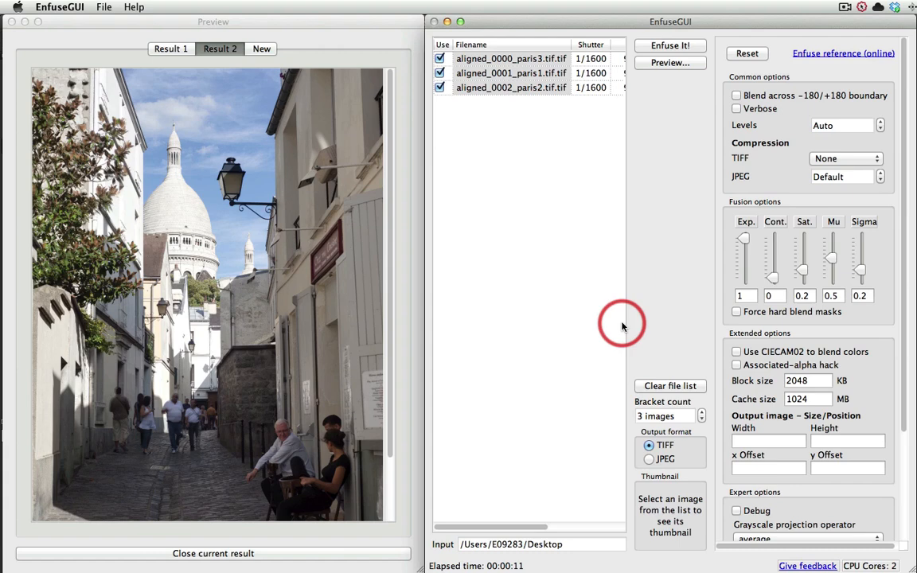
- Switch to Finder and open aligned_0000_paris3-aligned_0002_paris2.tif from the desktop's enfused folder in Photoshop
key("super+Tab")
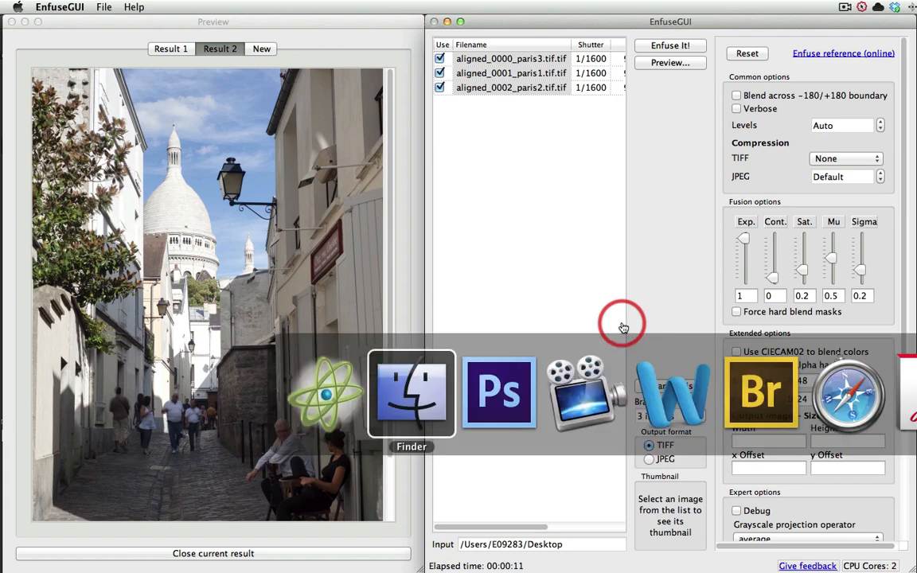
key("super+Tab")
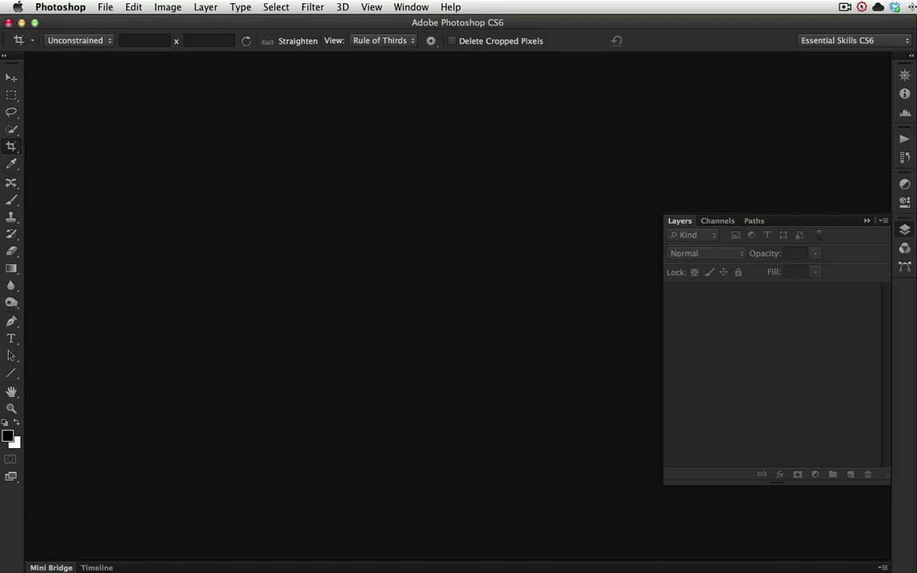
key("super+Tab")
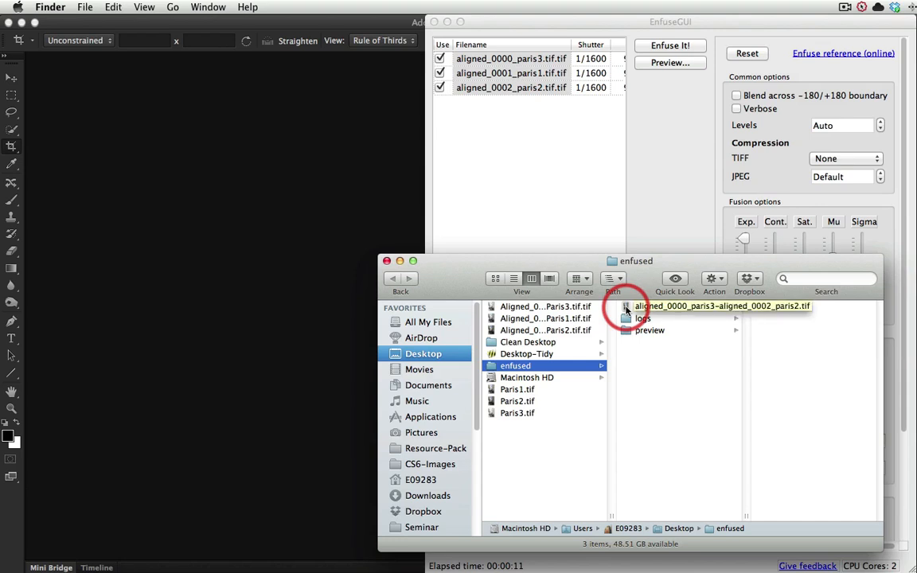
left_click_drag(627, 310, 307, 188)
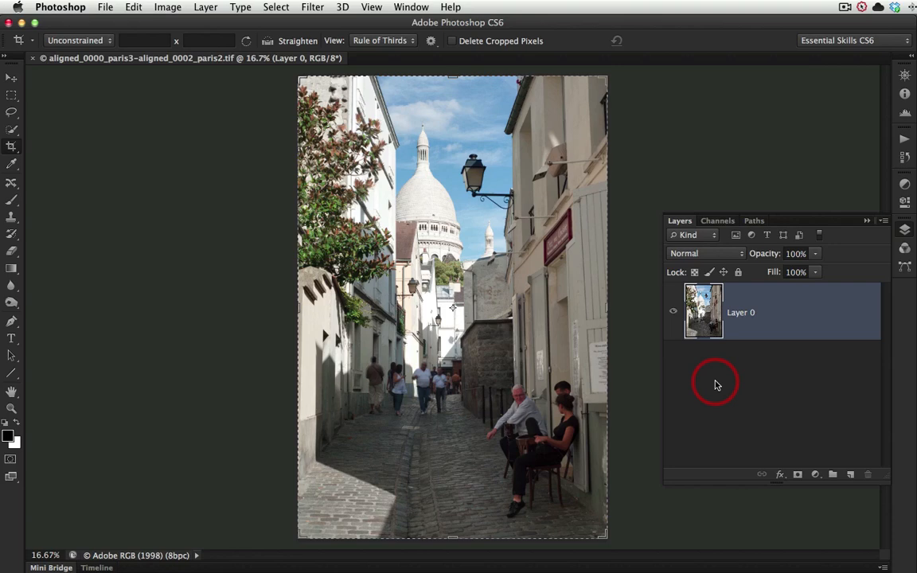
- Add a Levels adjustment layer above Layer 0 and check the highlight clipping at the white point
left_click(815, 474)
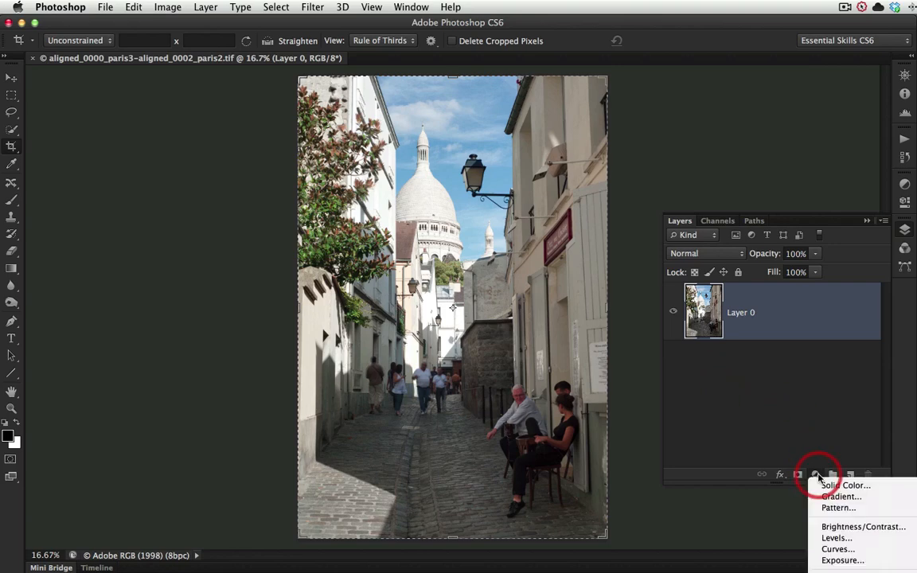
left_click(832, 537)
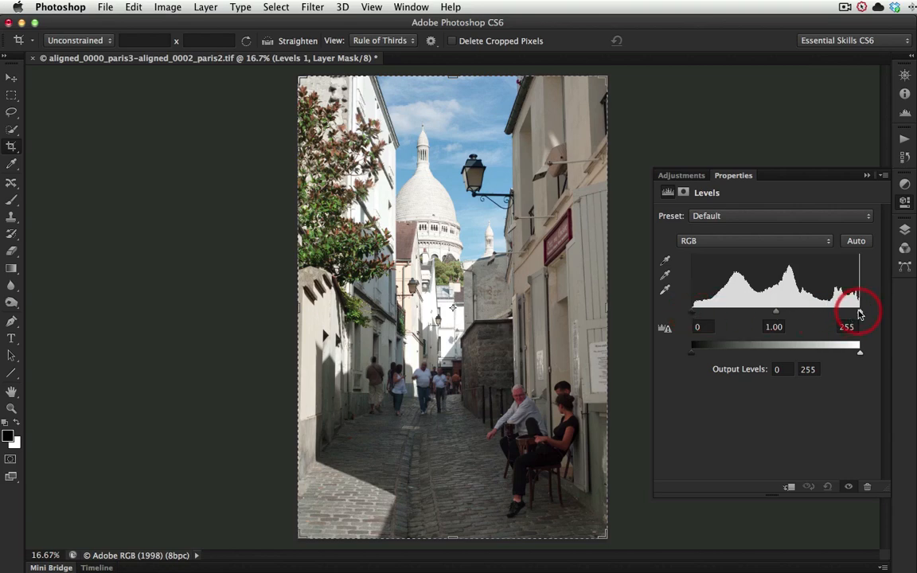
left_click(859, 313, "alt")
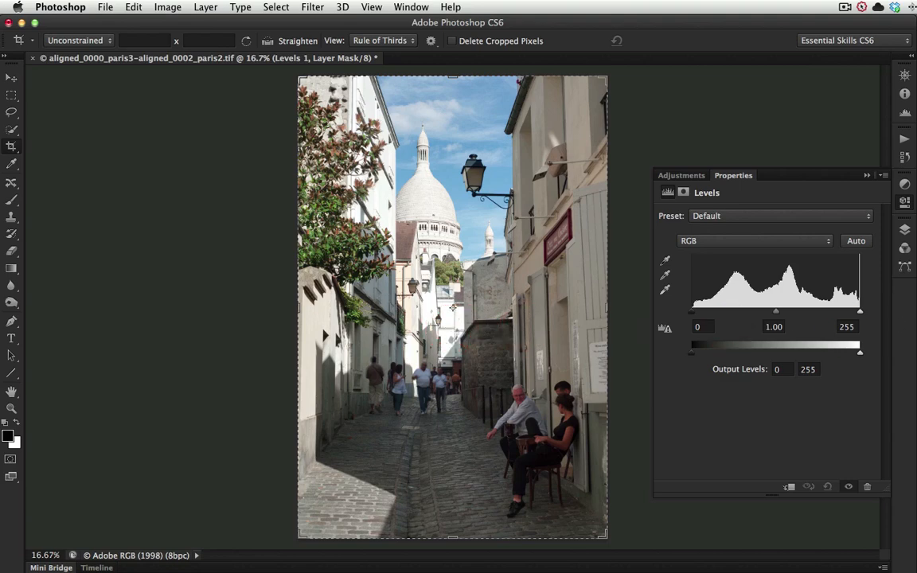
- Place the aligned dark exposure Aligned_0002_Paris2.tif into the fused image as a new layer at its original size
left_click_drag(676, 241, 448, 263)
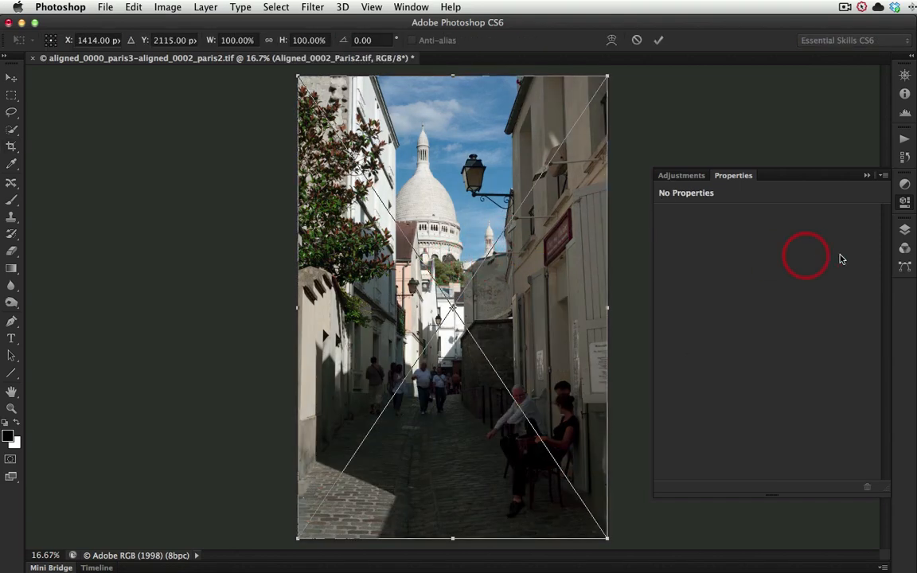
left_click(902, 231)
left_click_drag(723, 305, 658, 45)
left_click(658, 42)
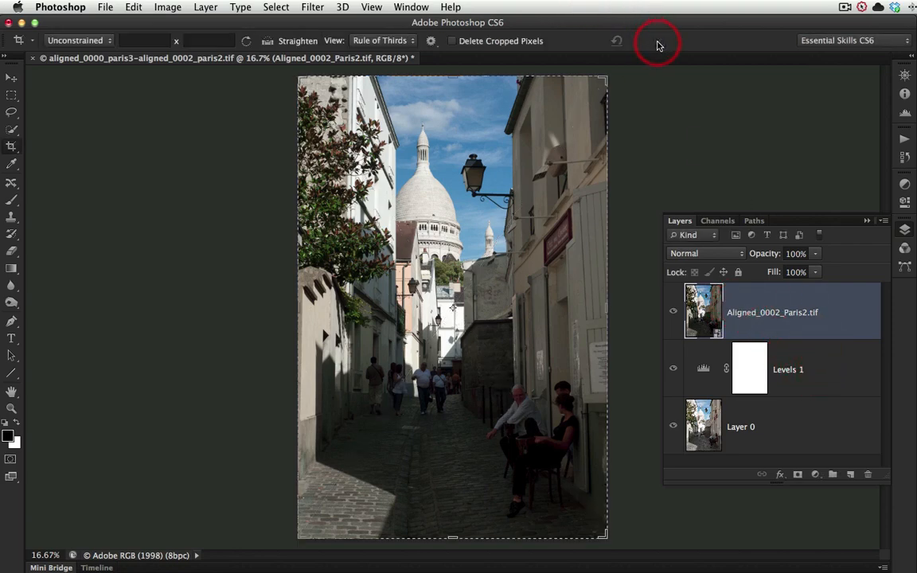
- Move the Levels adjustment layer above the Aligned_0002_Paris2.tif layer and inspect its histogram
left_click_drag(815, 376, 813, 308)
left_click(701, 311)
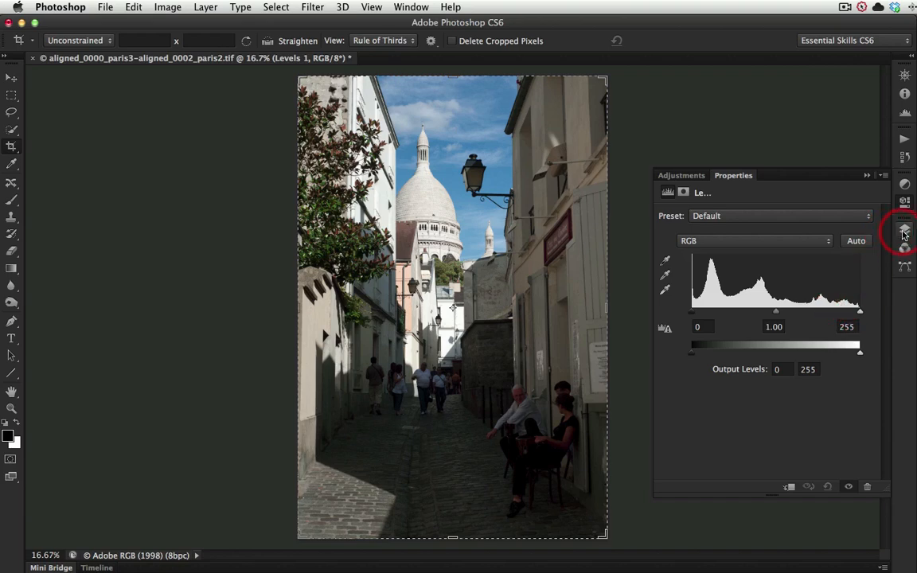
left_click(904, 230)
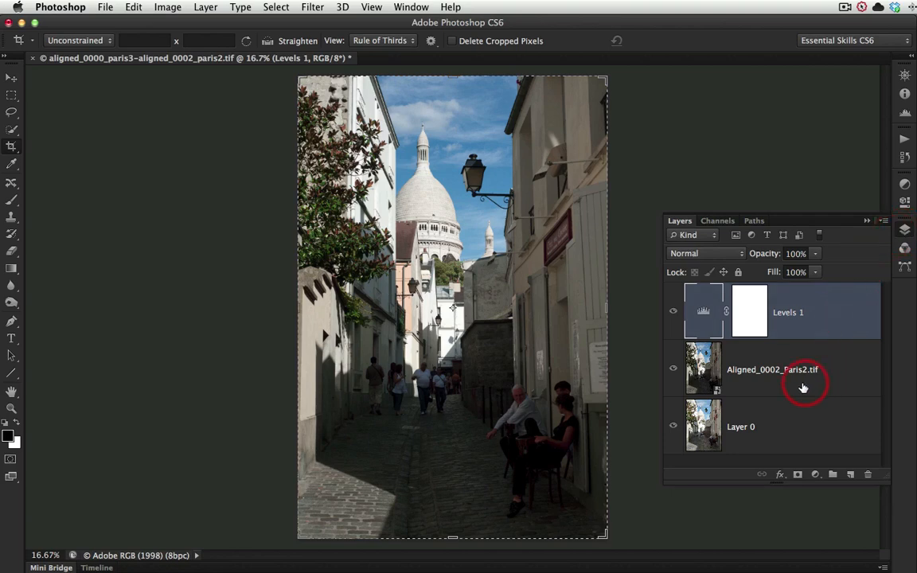
- Set the Aligned_0002_Paris2.tif layer's Blend If black value for This Layer to 200 / 245 and recheck the Levels histogram
left_click(785, 382)
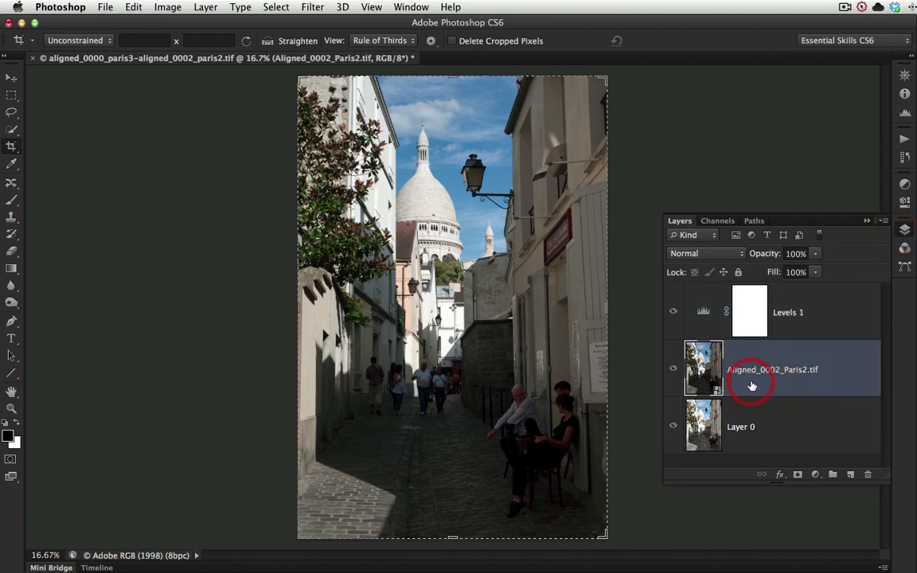
double_click(751, 386)
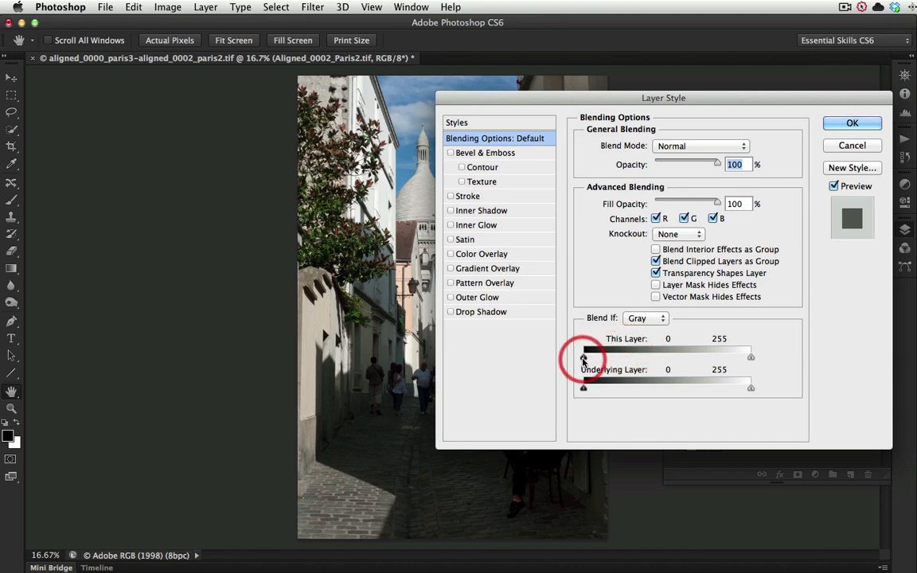
left_click_drag(584, 358, 714, 361)
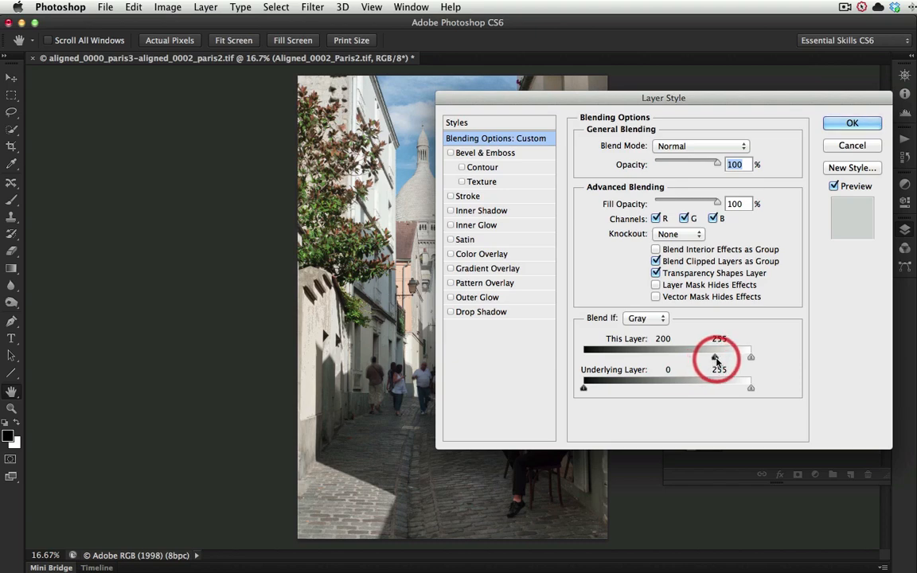
key("alt")
left_click_drag(714, 359, 745, 362)
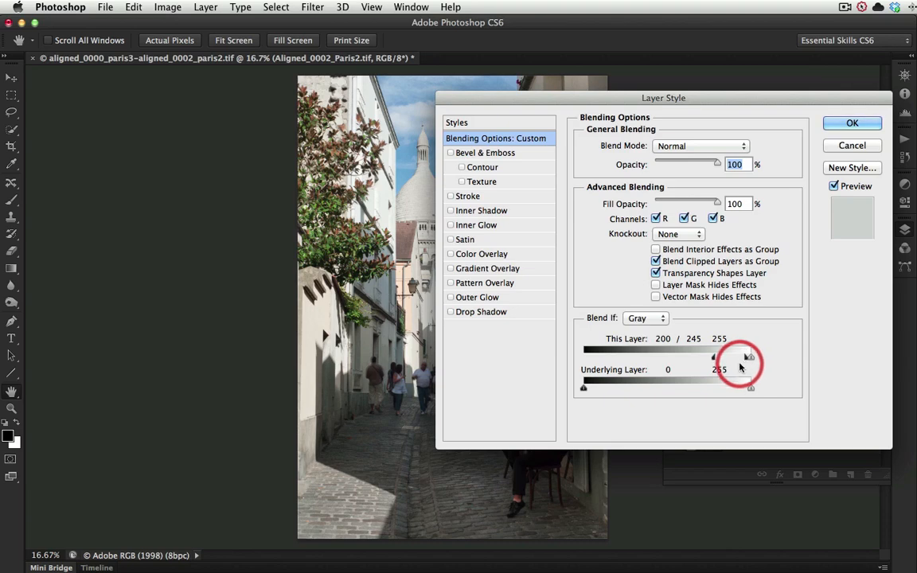
left_click(853, 124)
key("c")
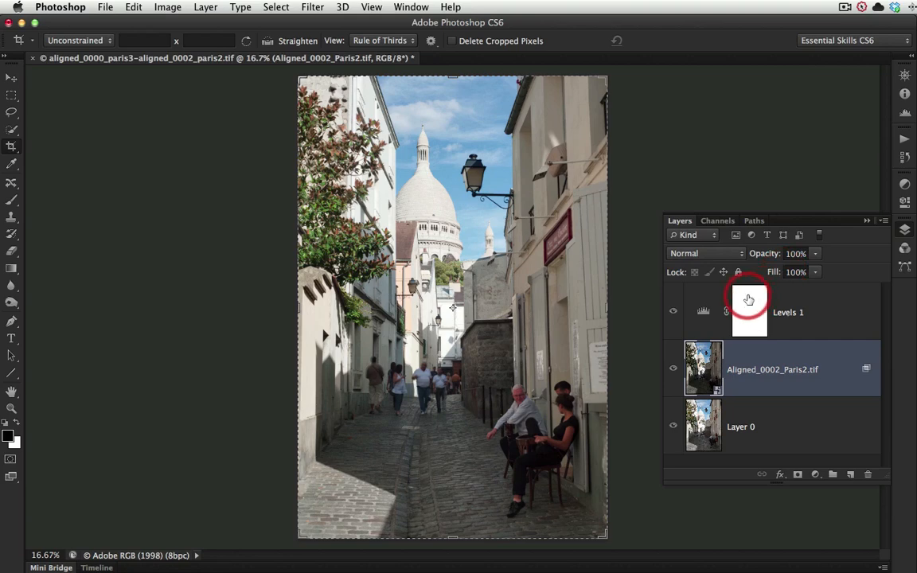
double_click(704, 314)
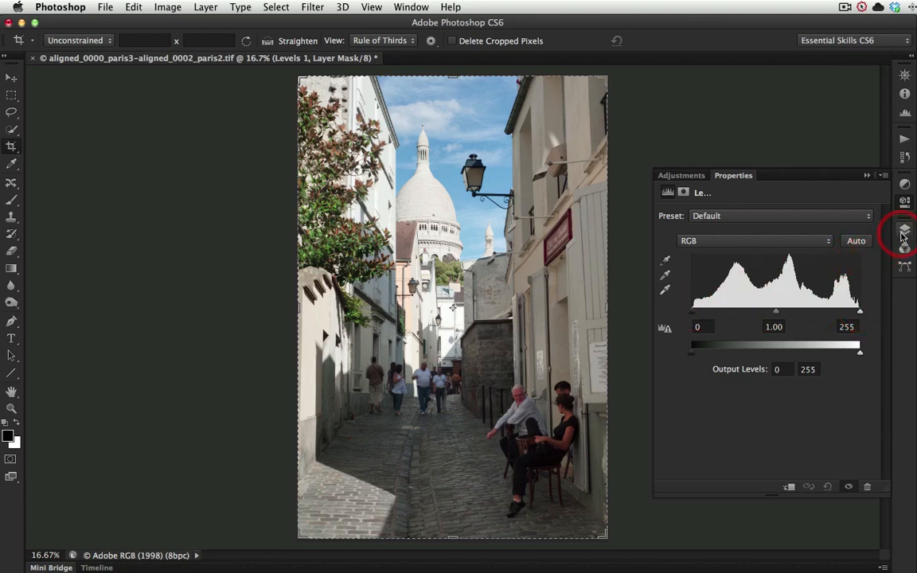
left_click(903, 232)
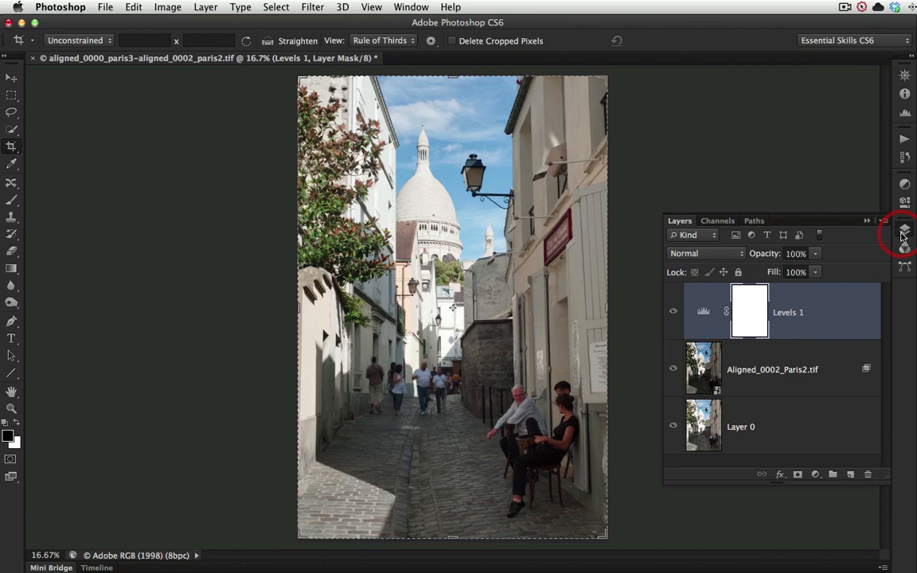
- Fill a temporary new layer beneath Aligned_0002_Paris2.tif with black to see which highlights that exposure contributes, and delete the black layer
left_click(821, 384)
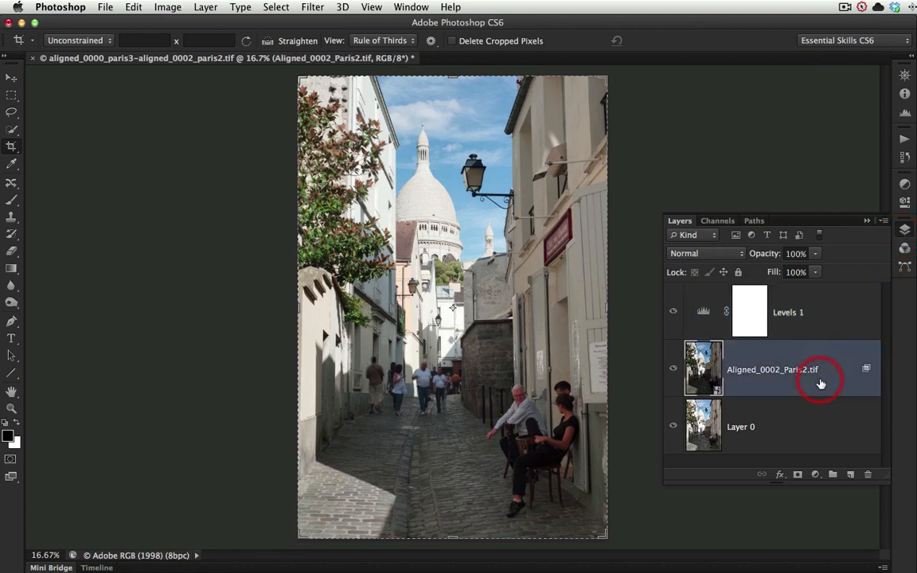
left_click(850, 475)
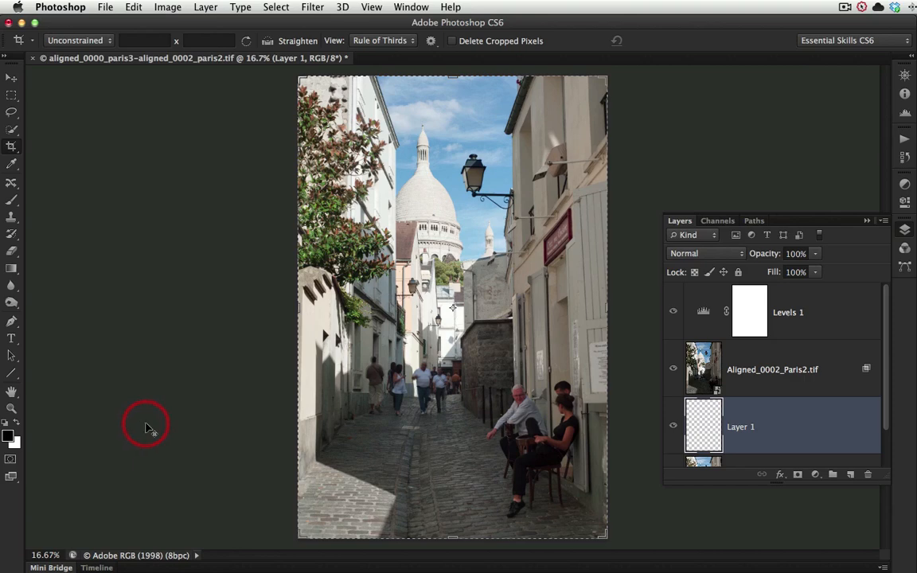
key("alt+BackSpace")
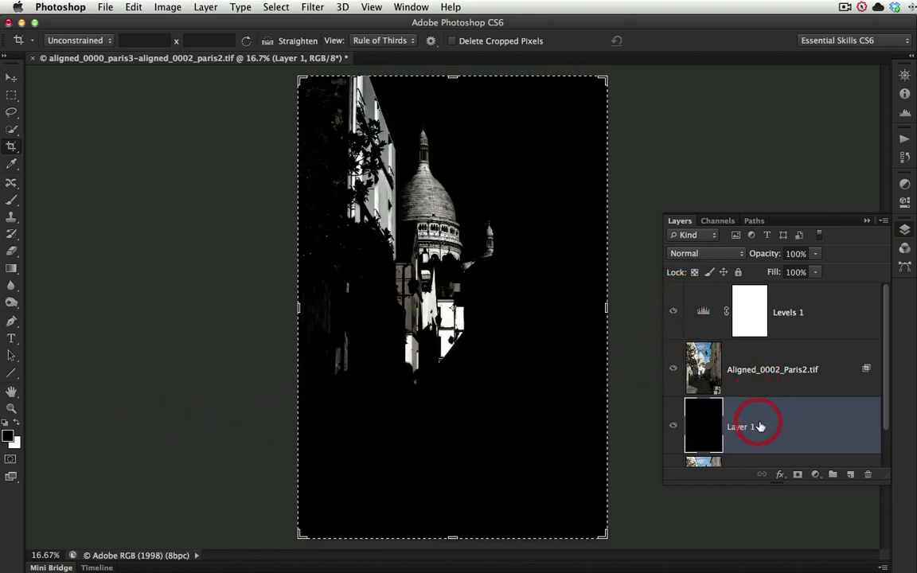
left_click(753, 382)
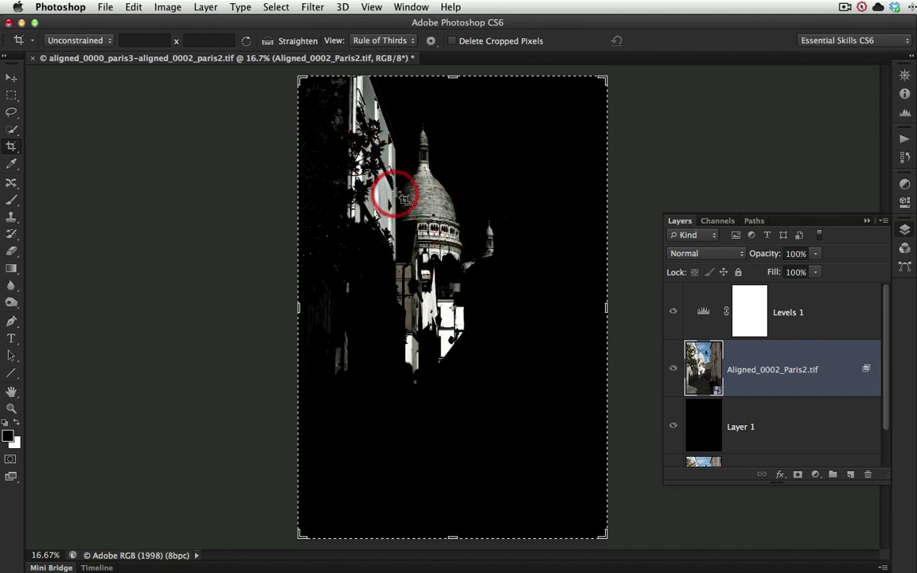
left_click(673, 428)
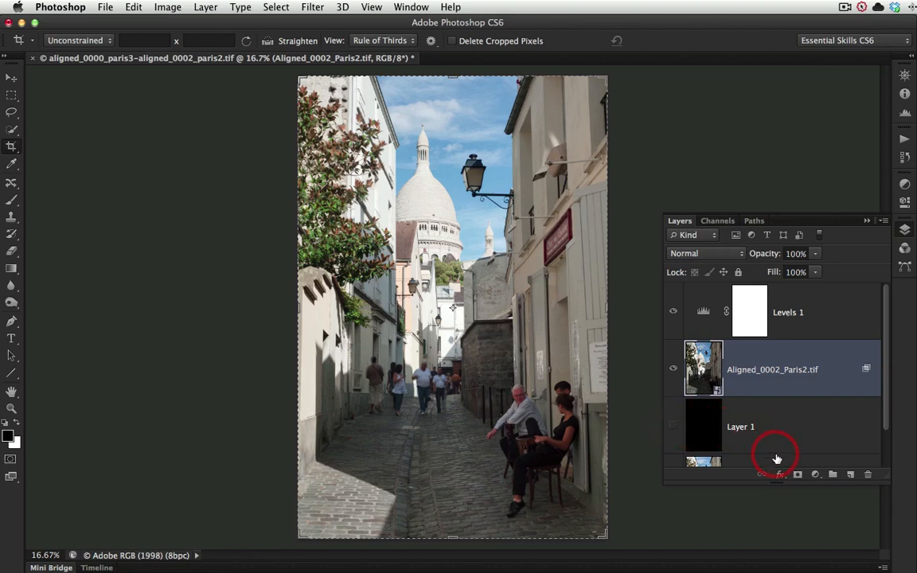
left_click(836, 426)
key("Delete")
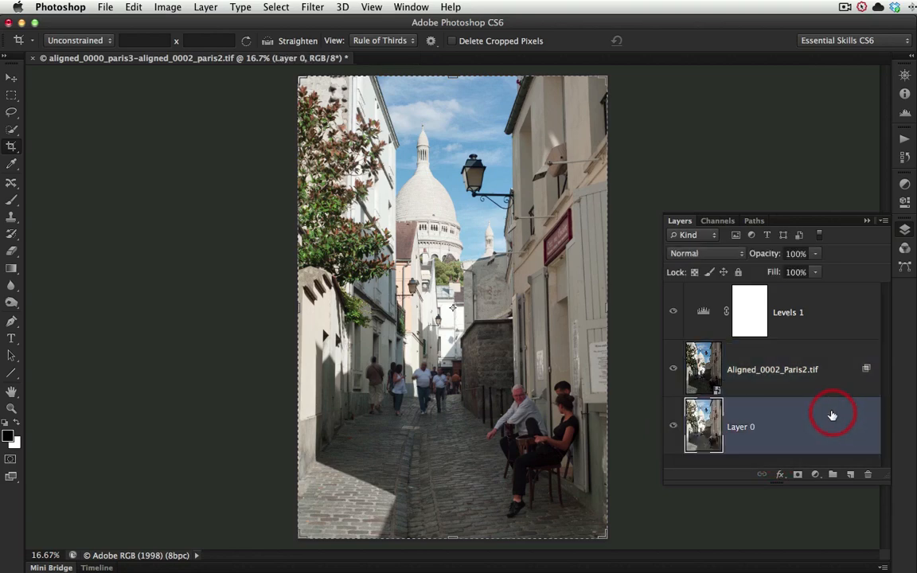
- Delete the Levels adjustment layer and flatten the remaining layers into the background
left_click(838, 313)
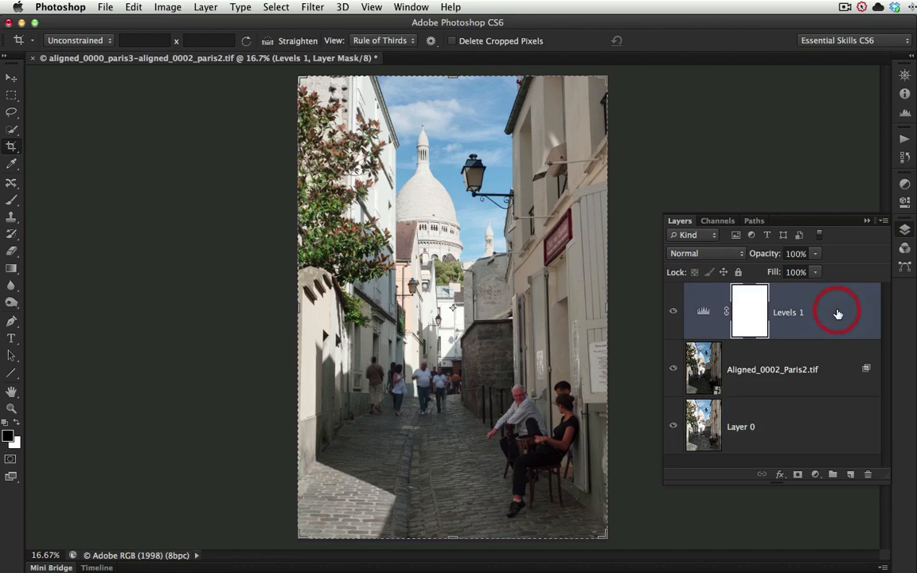
key("Delete")
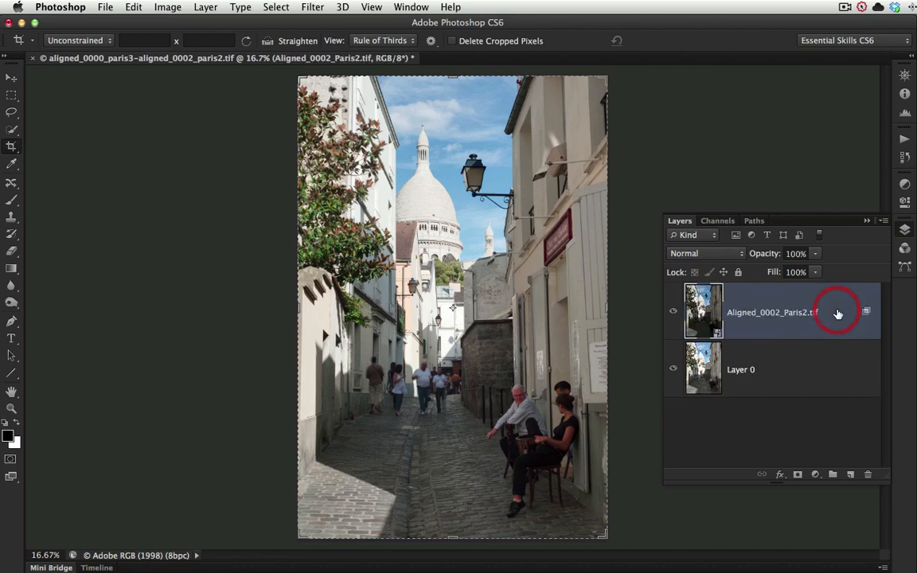
left_click(882, 222)
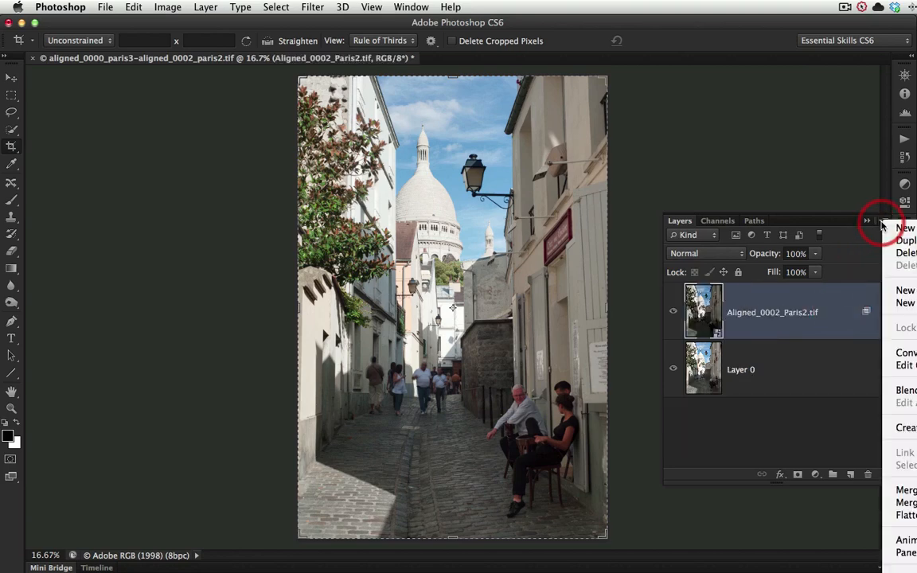
left_click(905, 515)
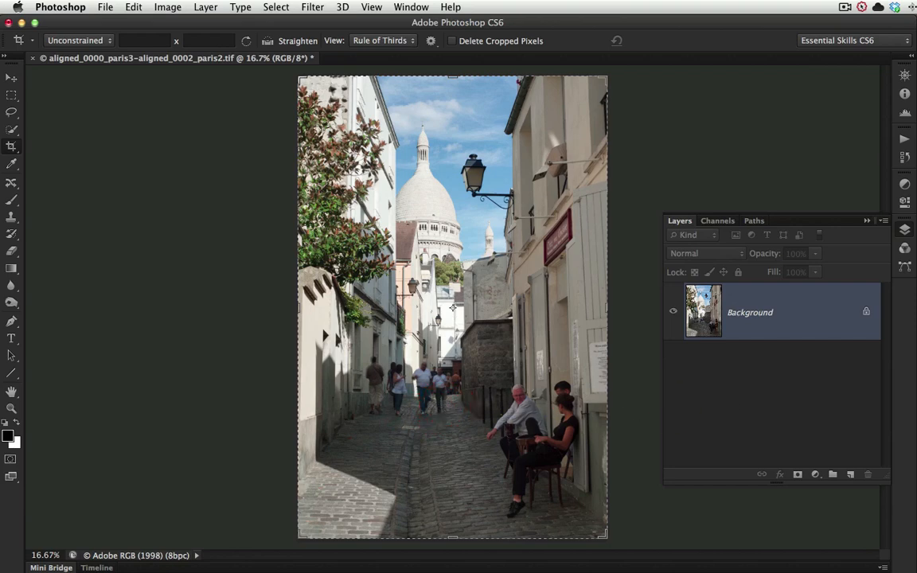
- Place Aligned_0001_Paris1.tif as a layer above the flattened background and set its blend mode to Difference
left_click_drag(913, 294, 449, 287)
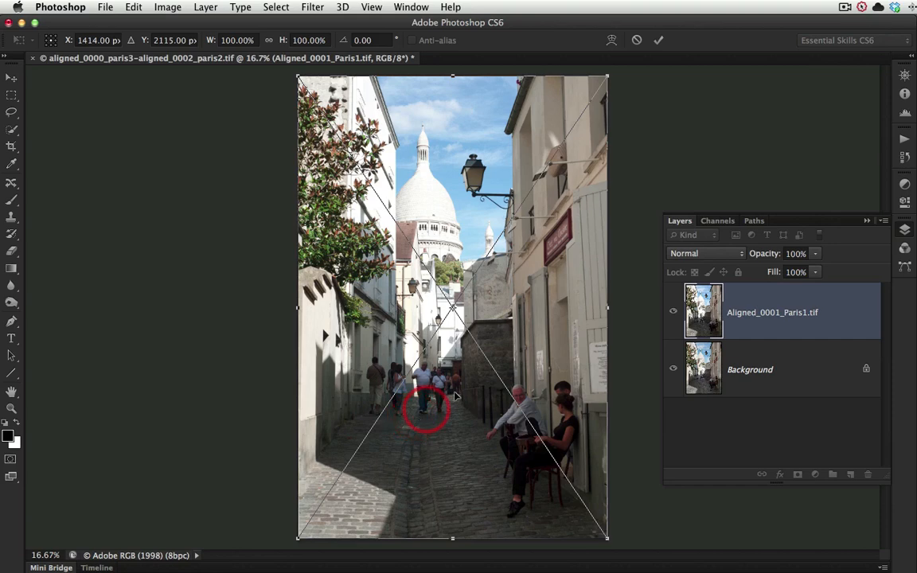
left_click(659, 42)
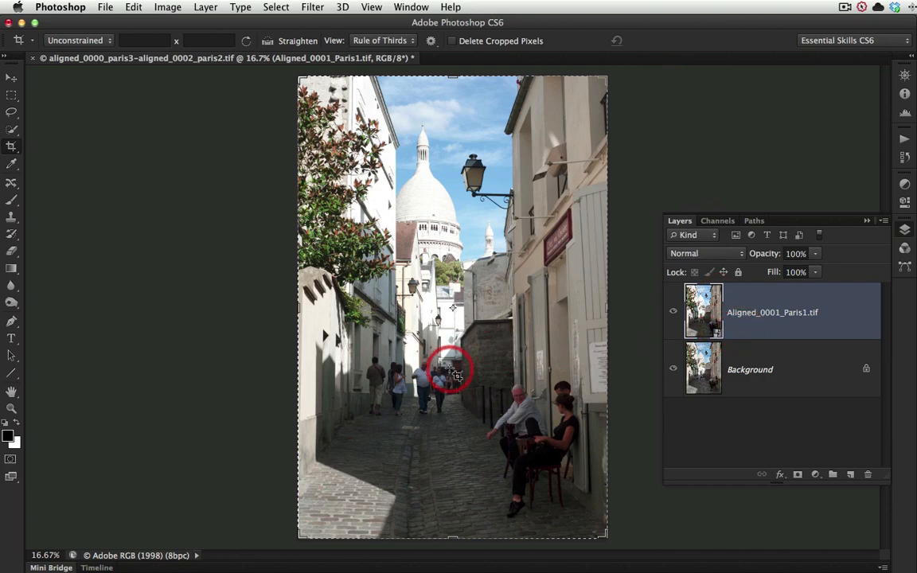
left_click(737, 254)
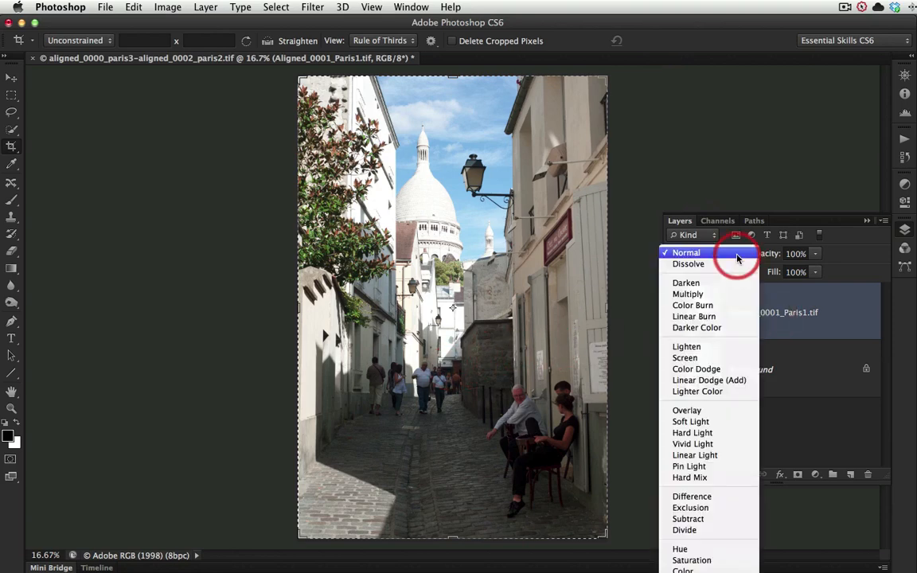
left_click(716, 496)
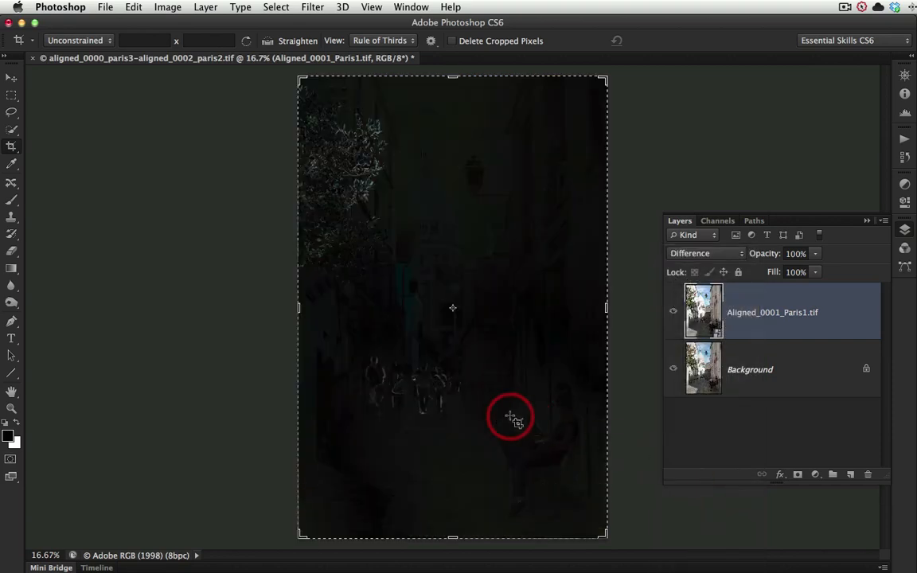
- Nudge the Aligned_0001_Paris1.tif layer horizontally until its buildings line up with the background in the Difference view around the walking people
left_click(419, 396, "super")
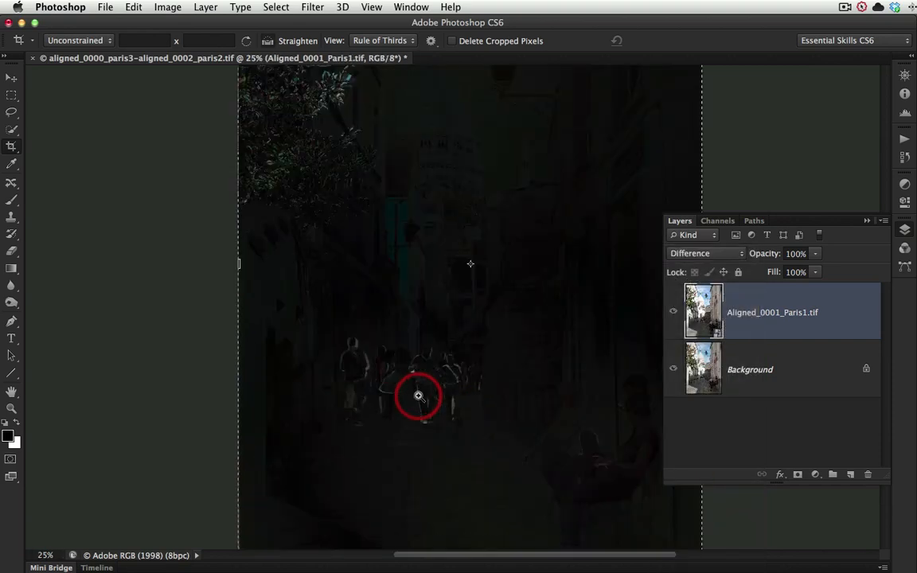
left_click(419, 396, "super")
left_click(436, 394, "super")
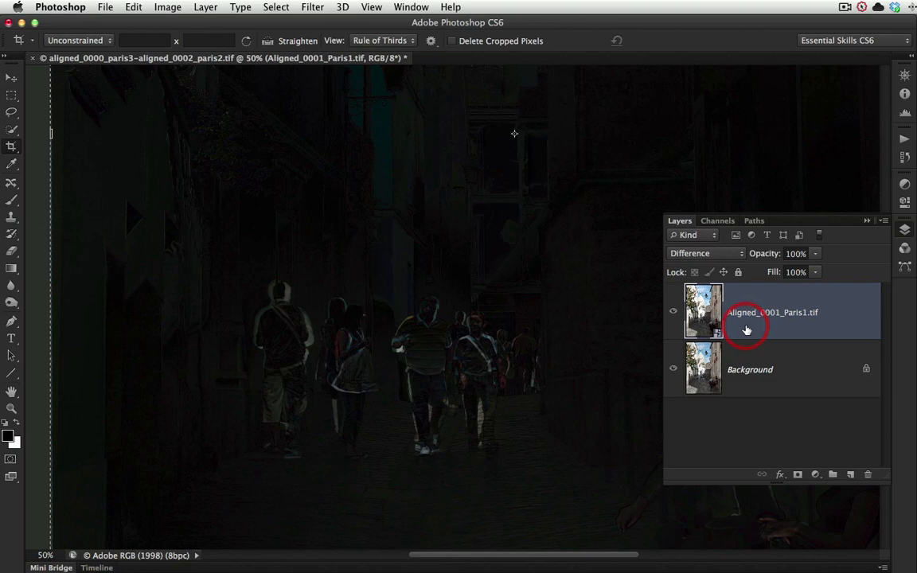
key("v")
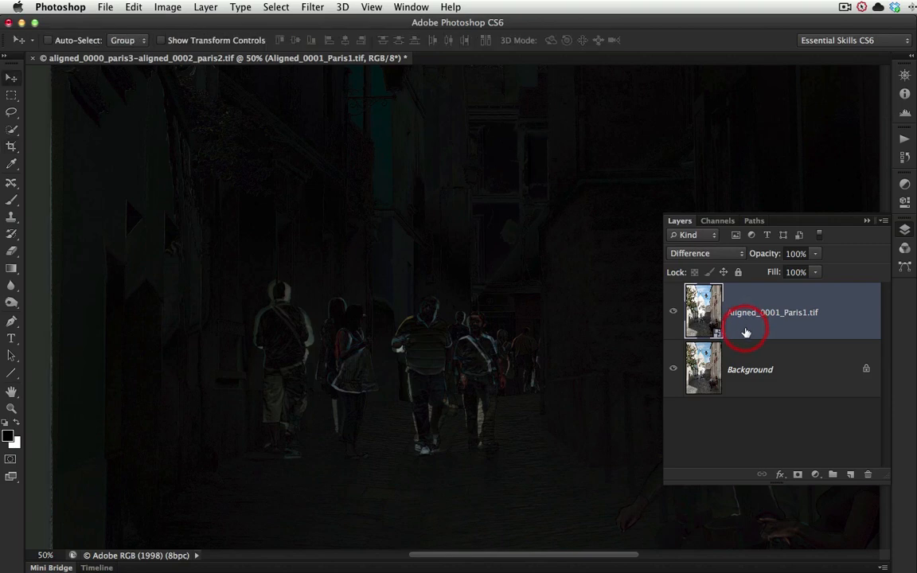
key("Right")
key("Right")
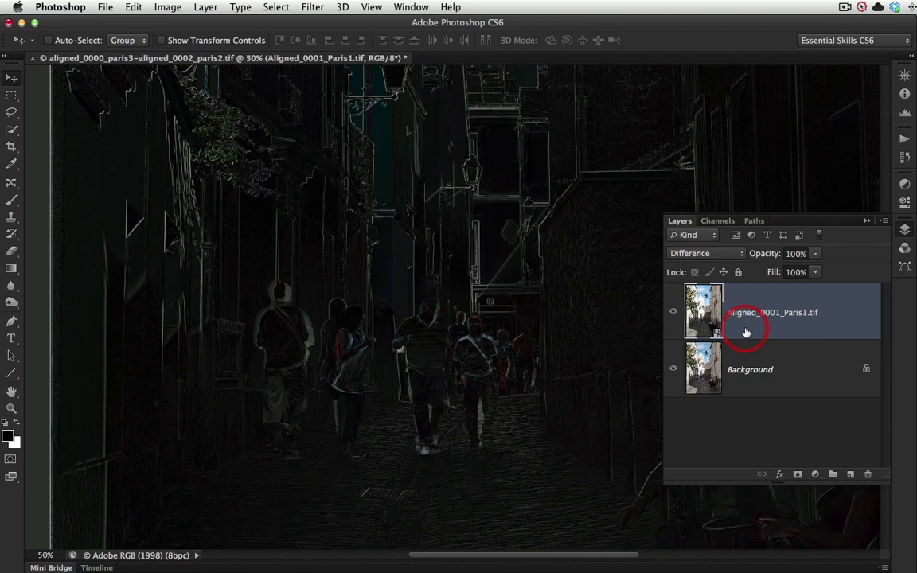
key("Right")
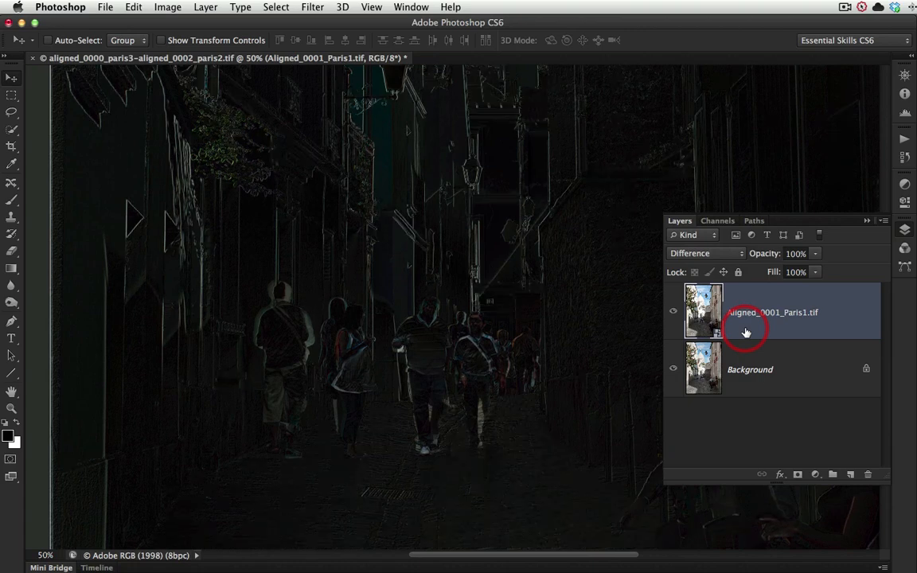
key("Right")
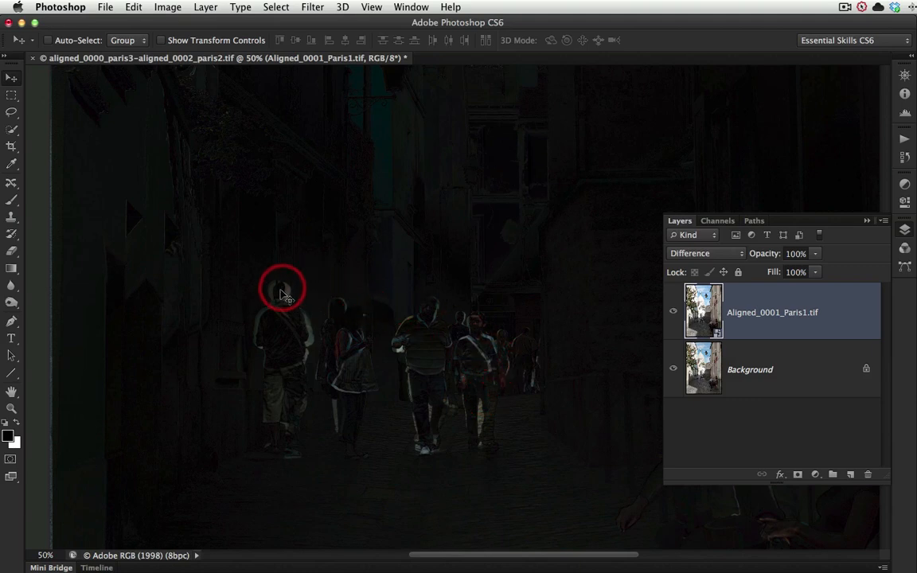
- Set the Aligned_0001_Paris1.tif layer's blend mode back to Normal and rasterize the layer
left_click(716, 253)
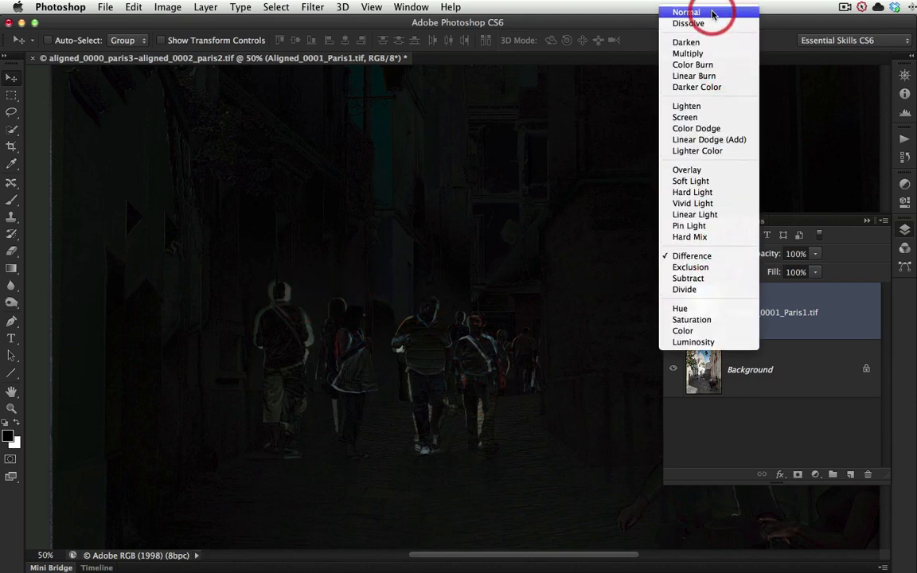
left_click(712, 12)
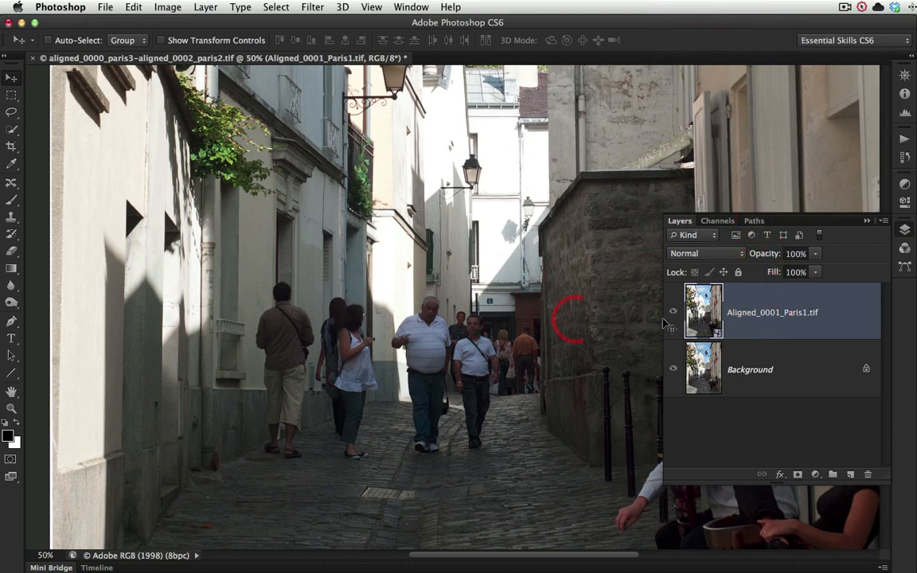
right_click(734, 329)
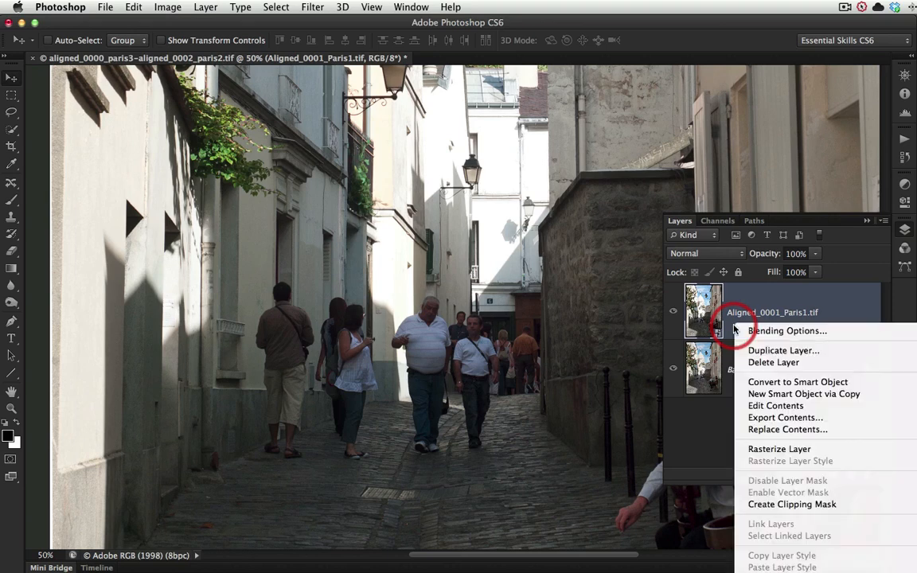
left_click(771, 450)
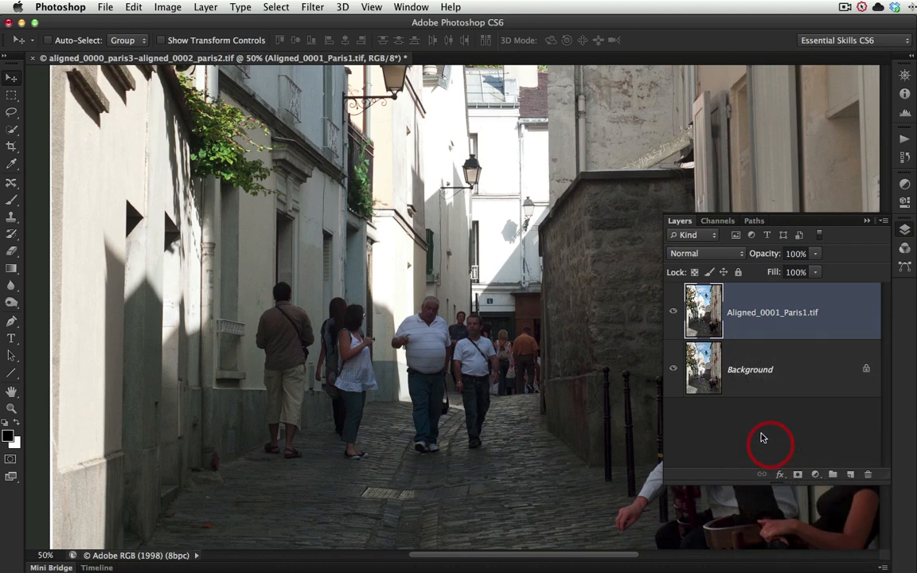
- Make a rectangular selection around the walking people and turn it into a layer mask on the Aligned_0001_Paris1.tif layer
left_click(12, 96)
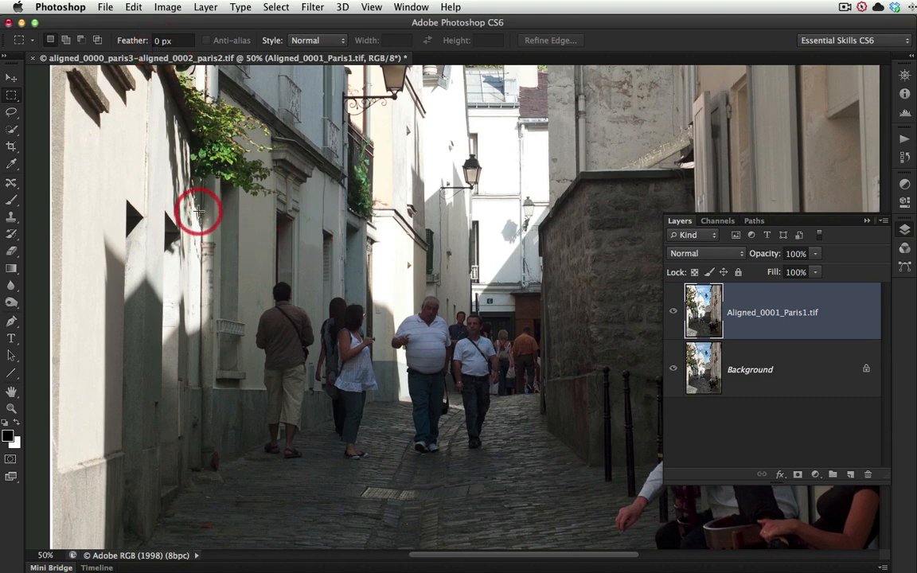
left_click_drag(198, 211, 614, 484)
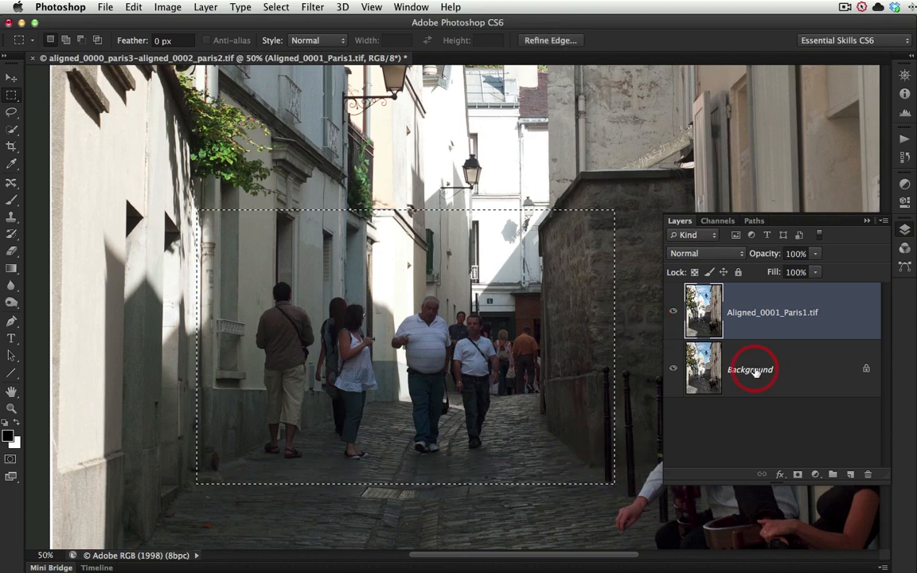
left_click(798, 475)
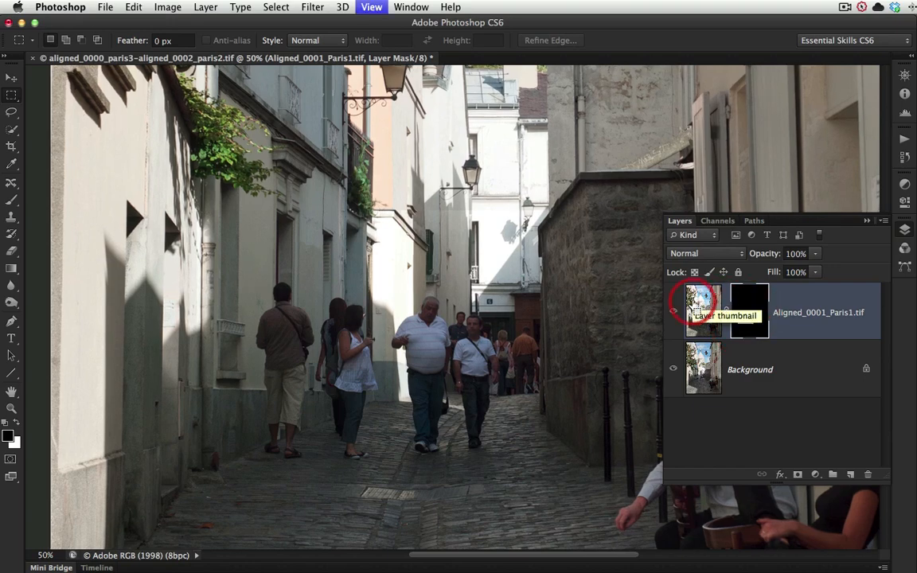
key("super+0")
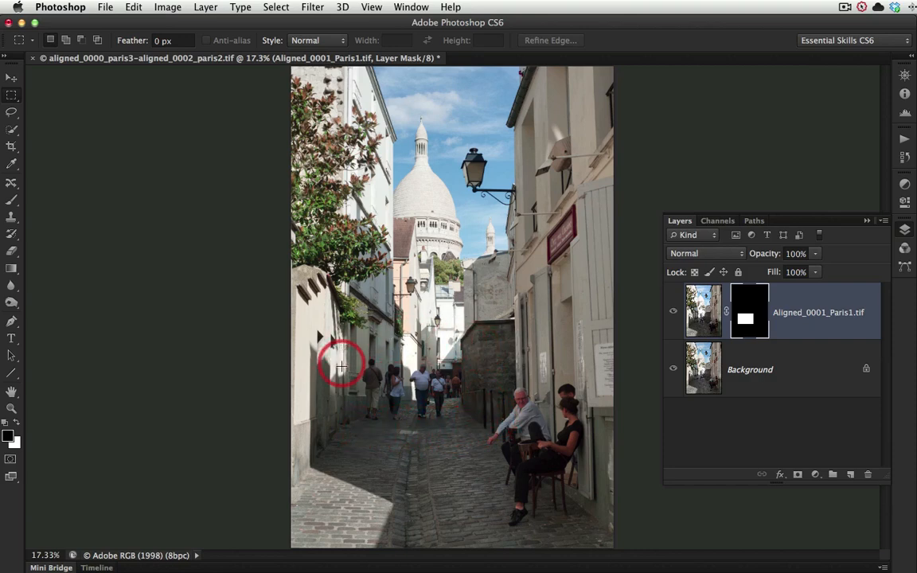
- Convert the locked Background into a regular layer, keeping the default name, Normal mode and 100% opacity
left_click(436, 418, "ctrl")
left_click(450, 410, "ctrl")
left_click(450, 411, "ctrl")
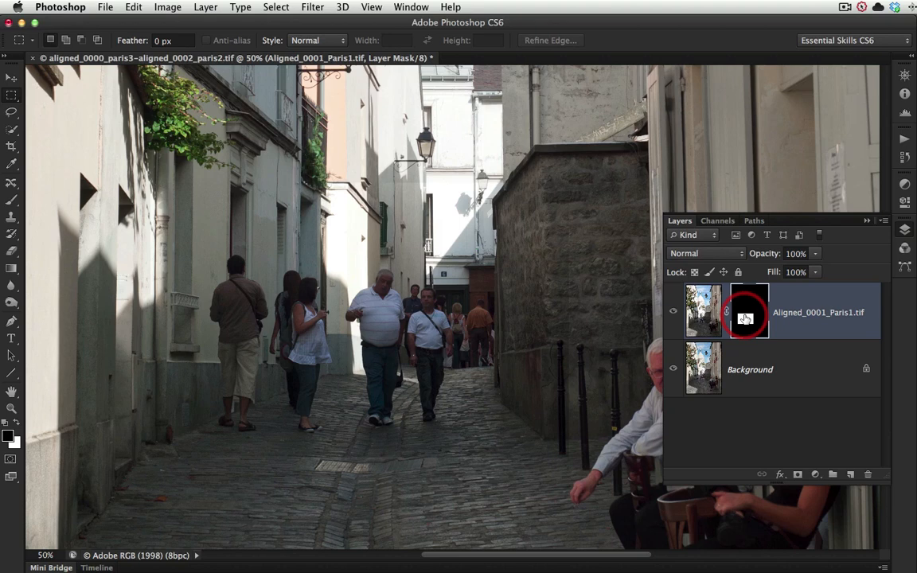
double_click(743, 383)
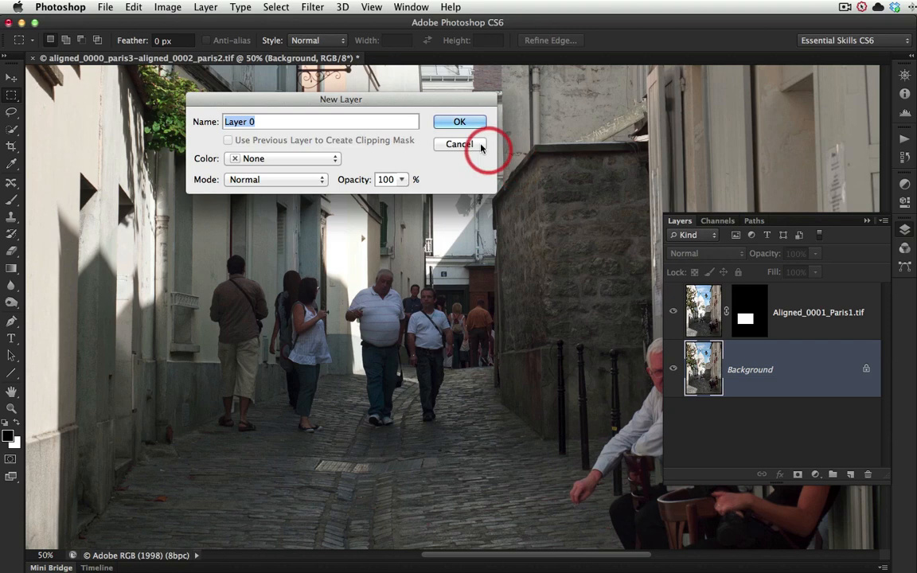
left_click(464, 122)
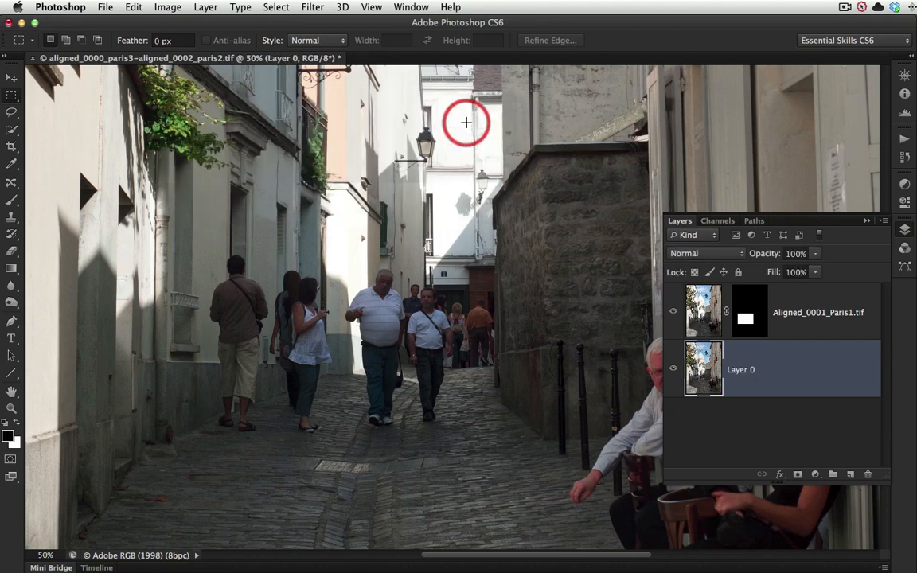
- Copy the Aligned_0001_Paris1.tif layer's mask to Layer 0 and invert the copied mask
left_click(747, 318)
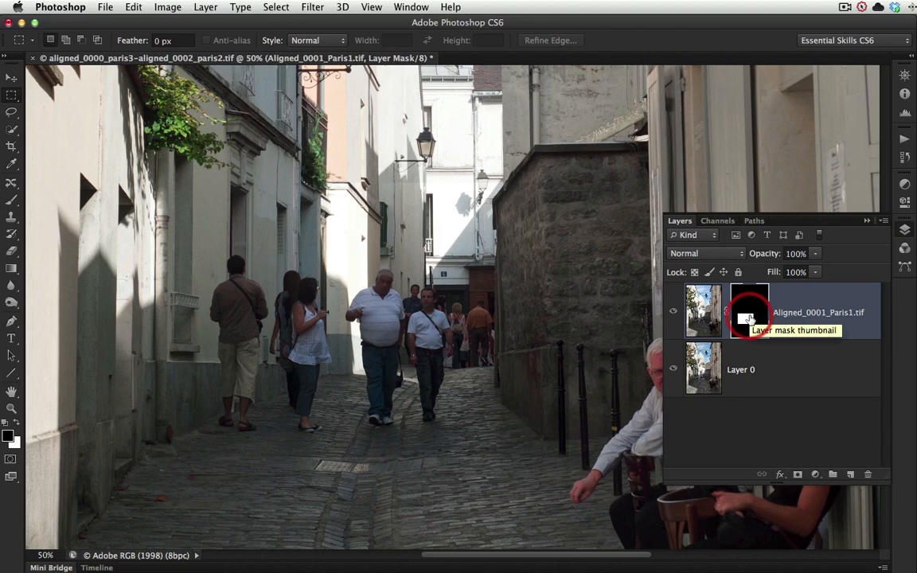
left_click_drag(749, 319, 749, 364)
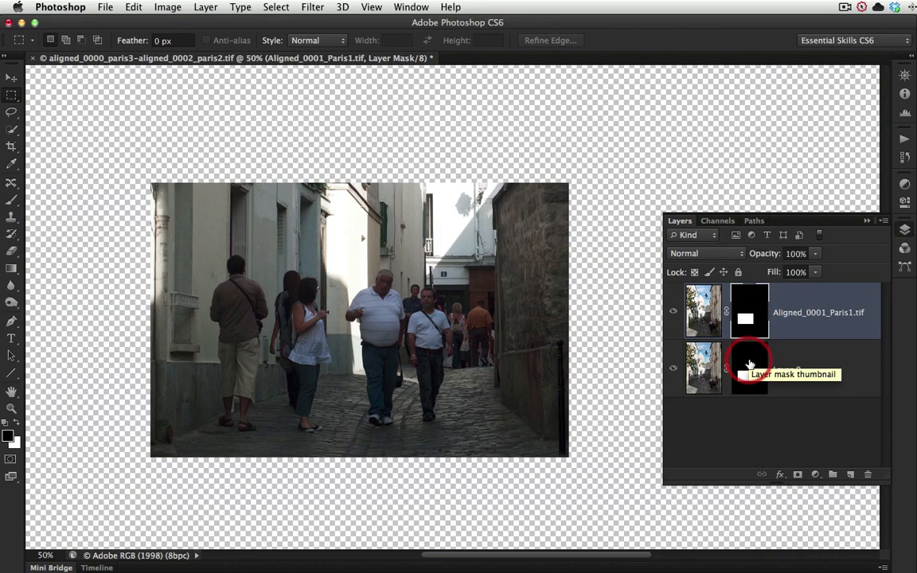
left_click(749, 366)
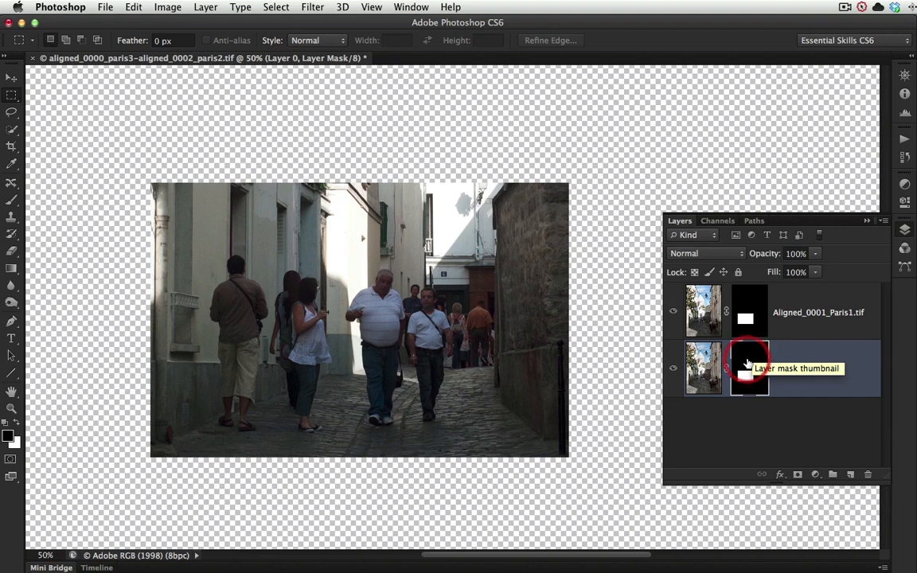
key("super+i")
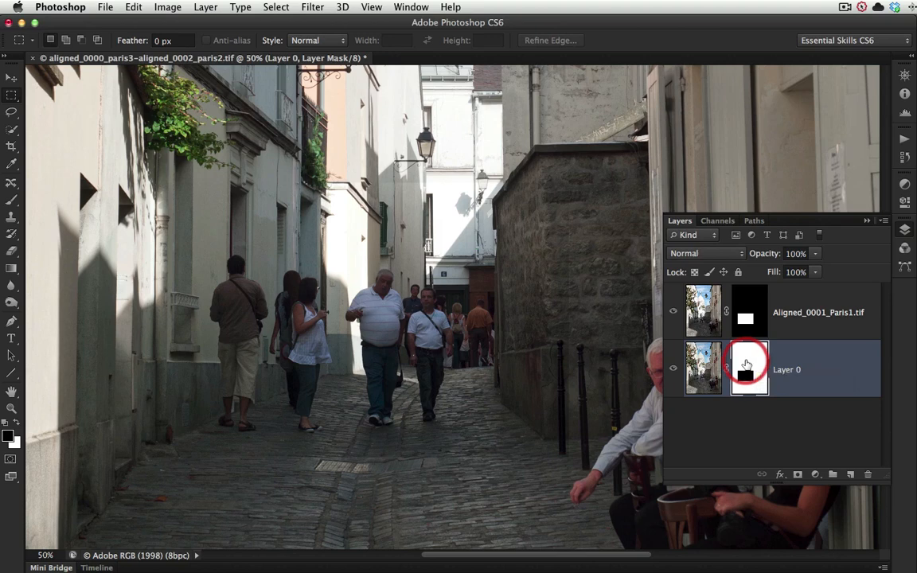
- Apply the Maximum filter with a 10-pixel radius to Layer 0's mask so the two masked areas overlap
left_click(313, 8)
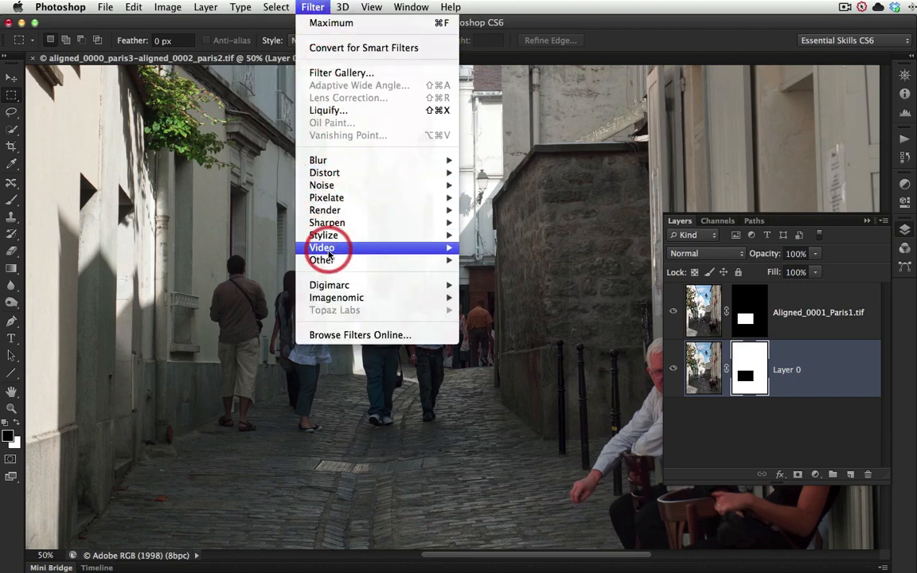
mouse_move(331, 261)
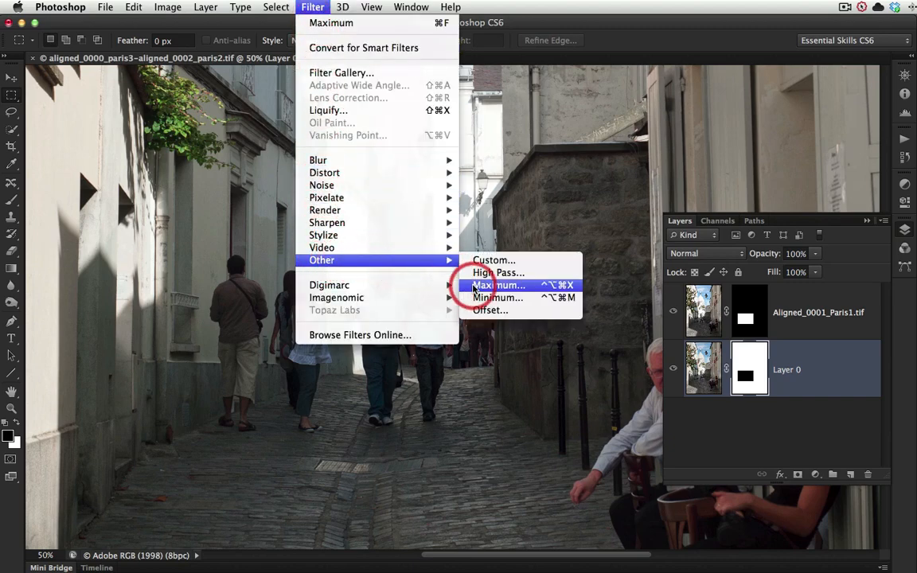
left_click(478, 288)
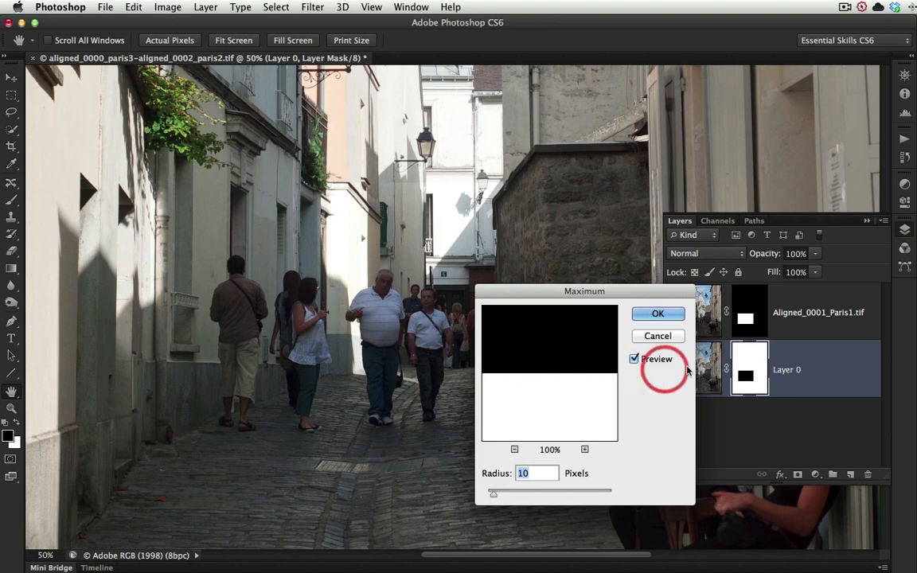
left_click(657, 315)
key("m")
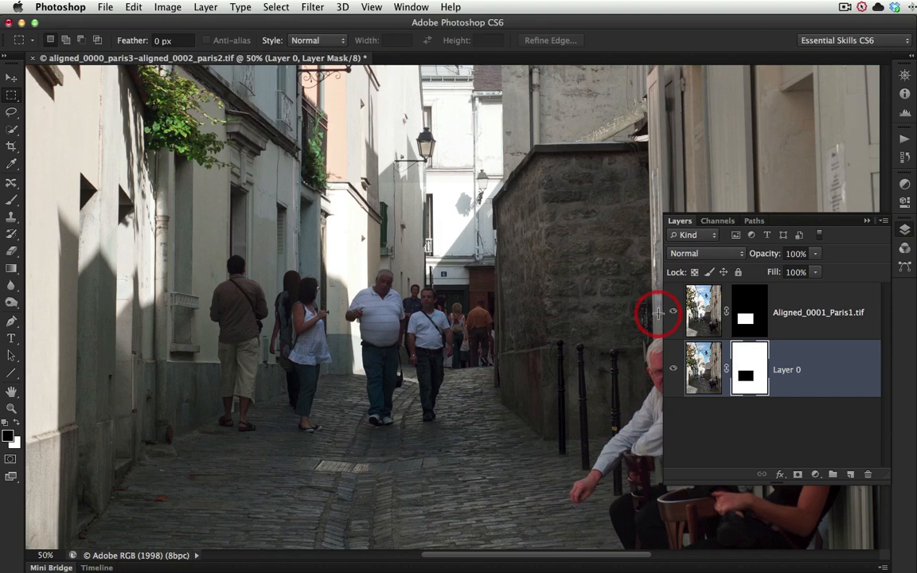
- Auto-blend Aligned_0001_Paris1.tif and Layer 0 with the Panorama method and Seamless Tones and Colors enabled
left_click(800, 329, "shift")
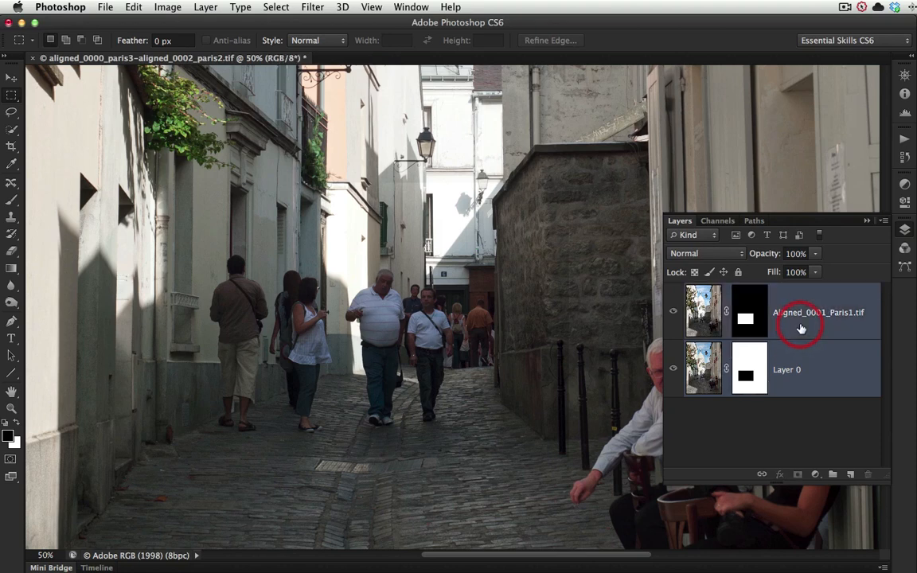
left_click(189, 40)
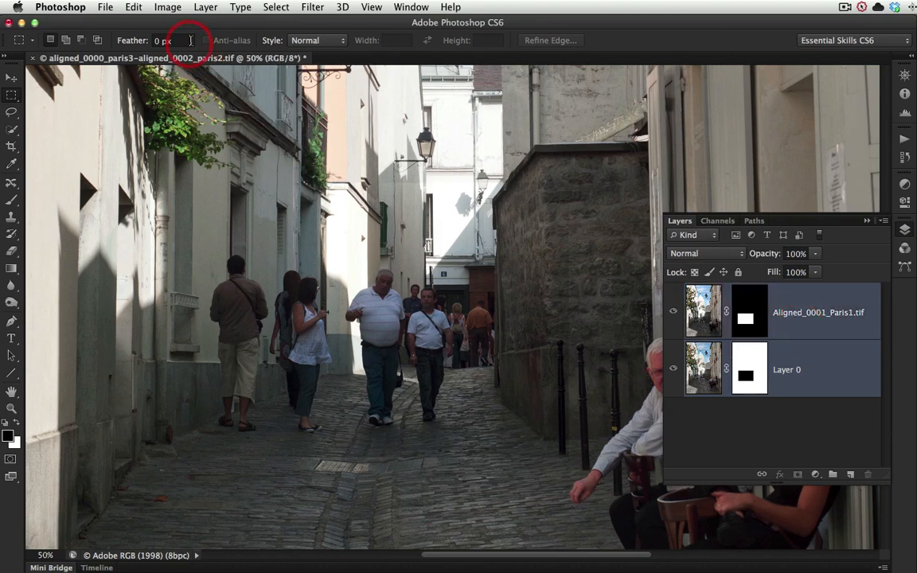
left_click(133, 7)
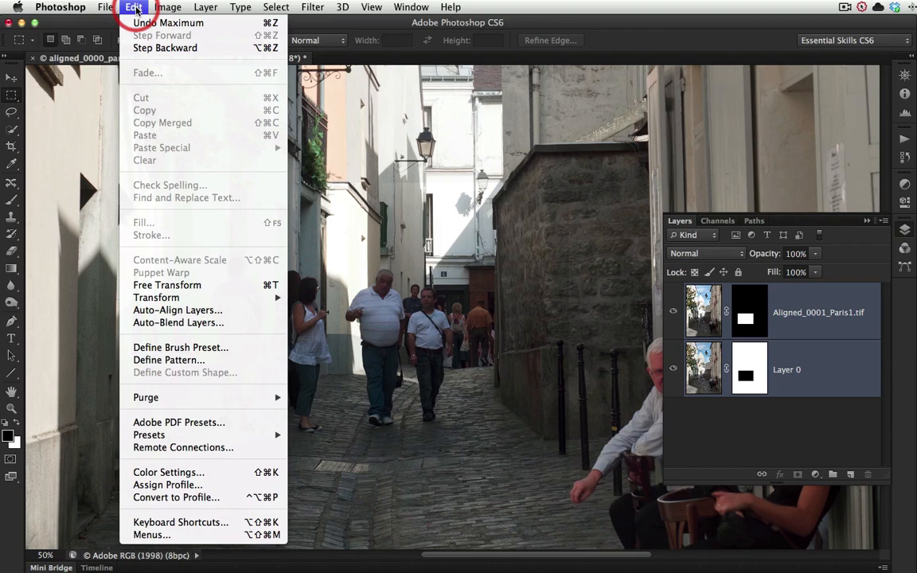
left_click(170, 322)
left_click(97, 270)
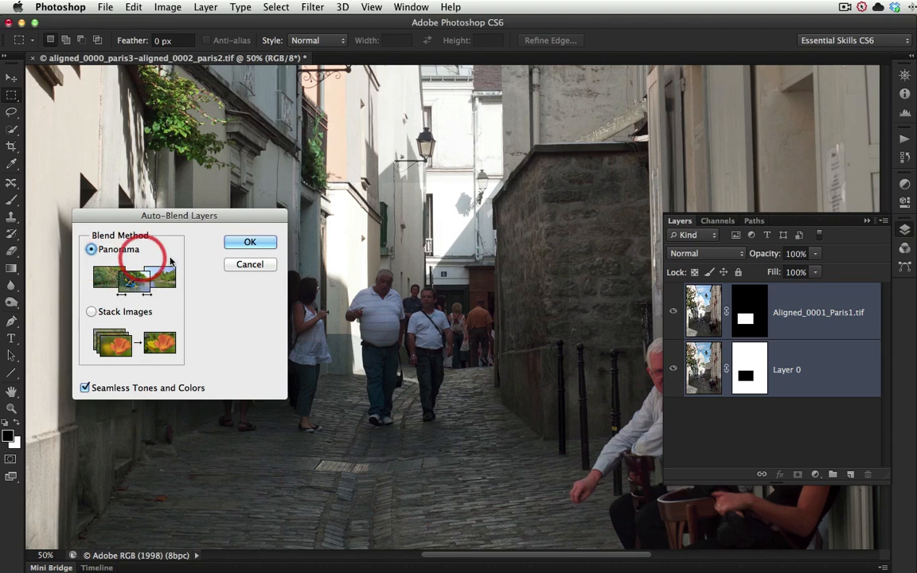
left_click(250, 241)
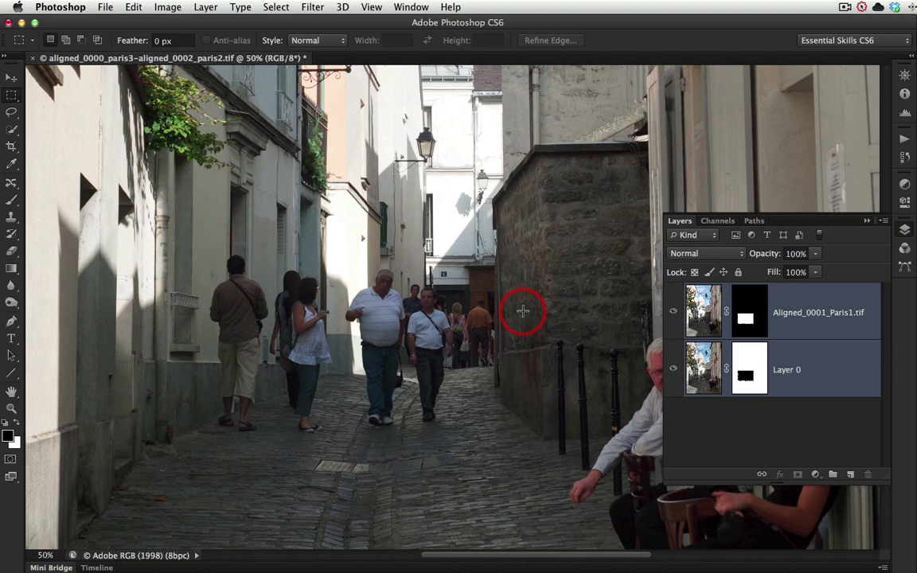
key("super+0")
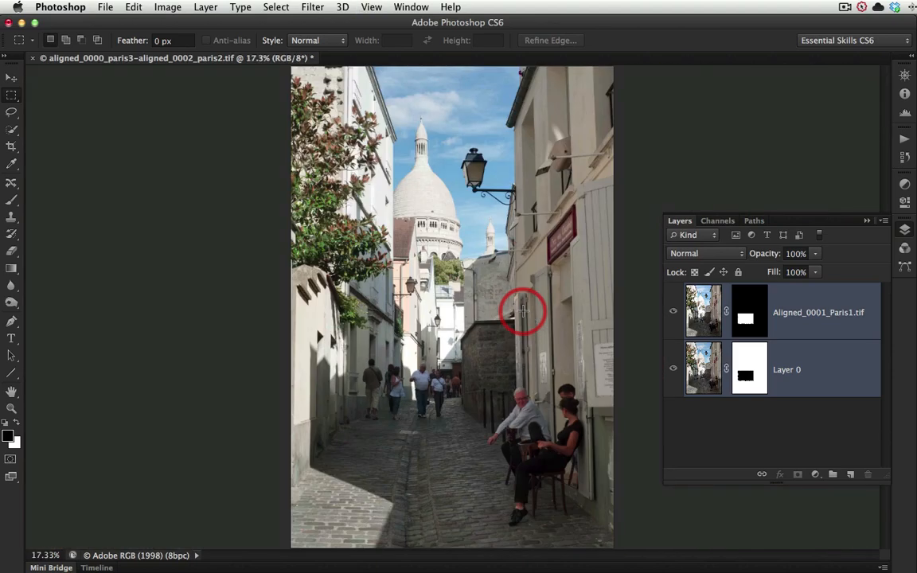